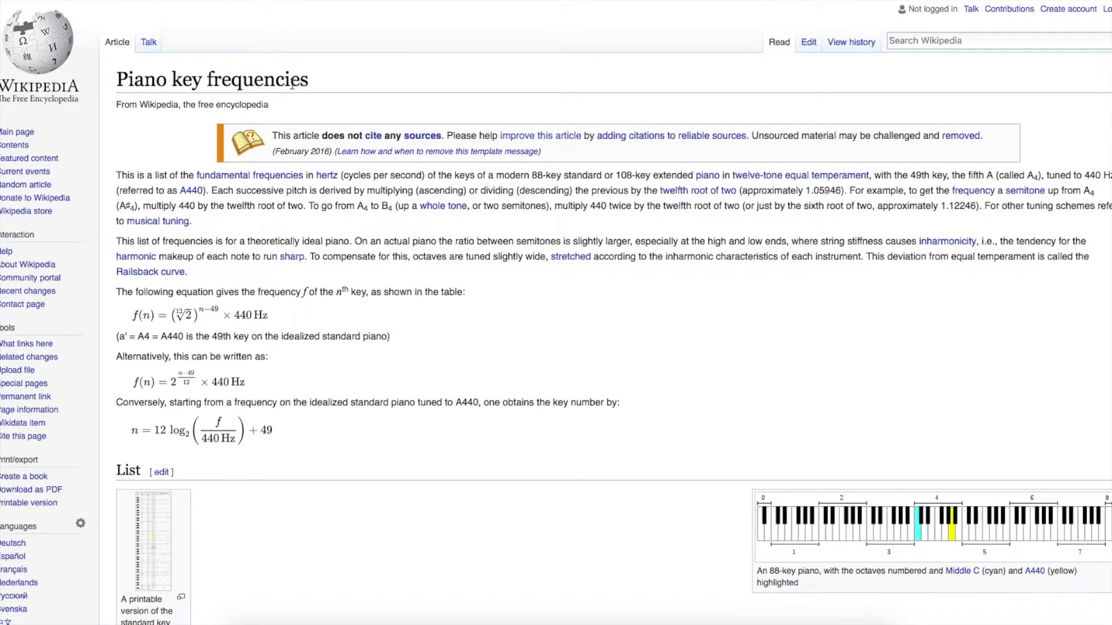
- Scroll down to the piano key frequency table and highlight A2 at 110.000 Hz, then clear it
scroll(595, 166, down, 10)
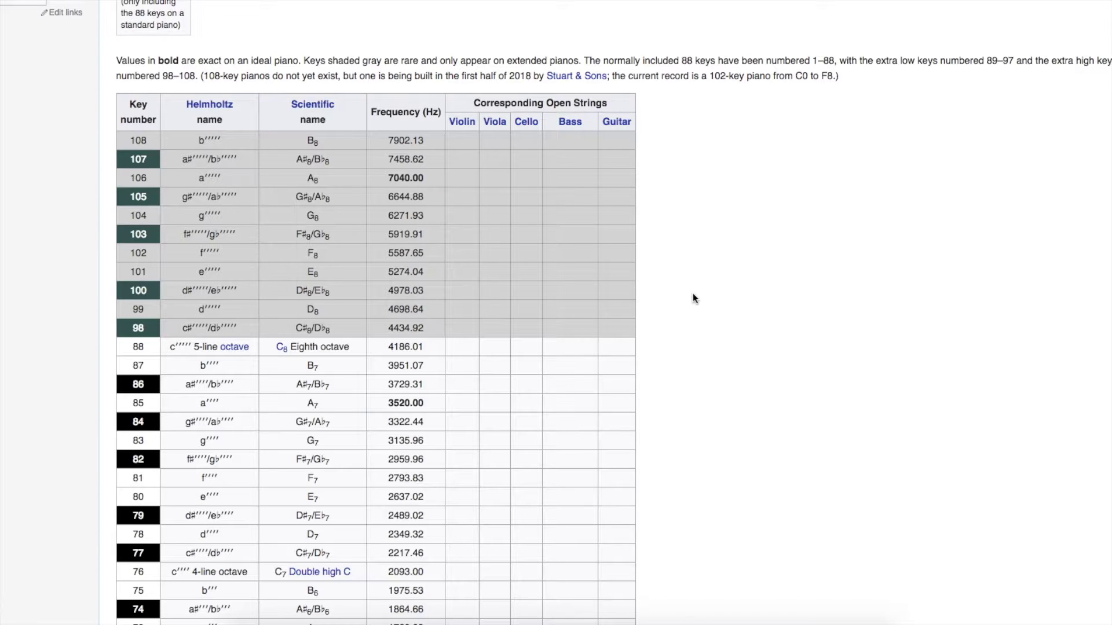
scroll(704, 295, down, 5)
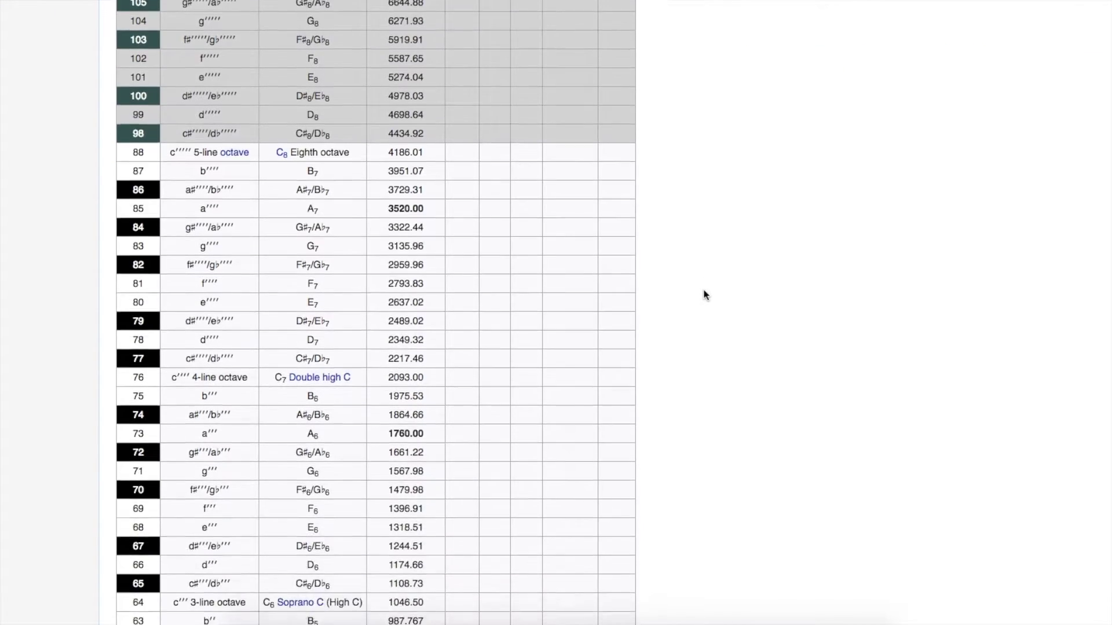
scroll(704, 296, down, 5)
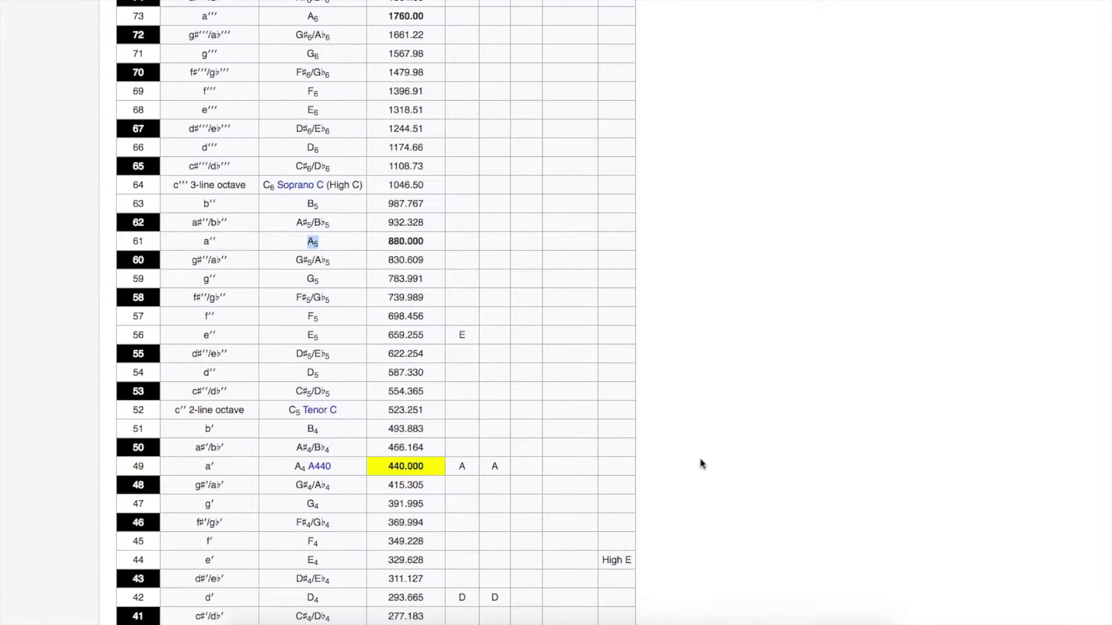
scroll(749, 435, down, 4)
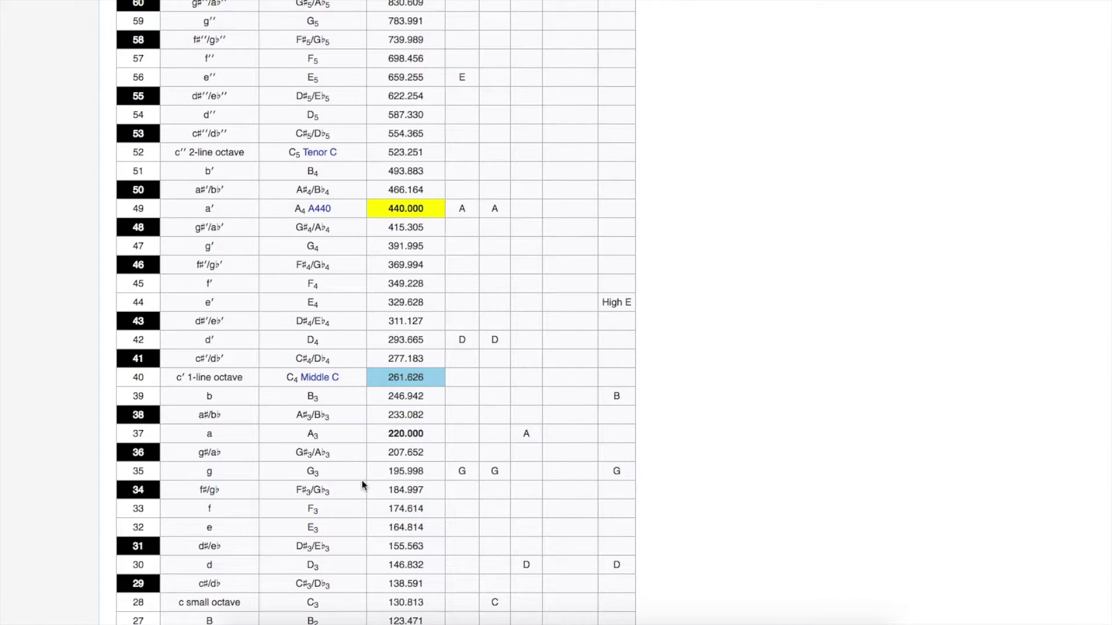
scroll(378, 434, down, 5)
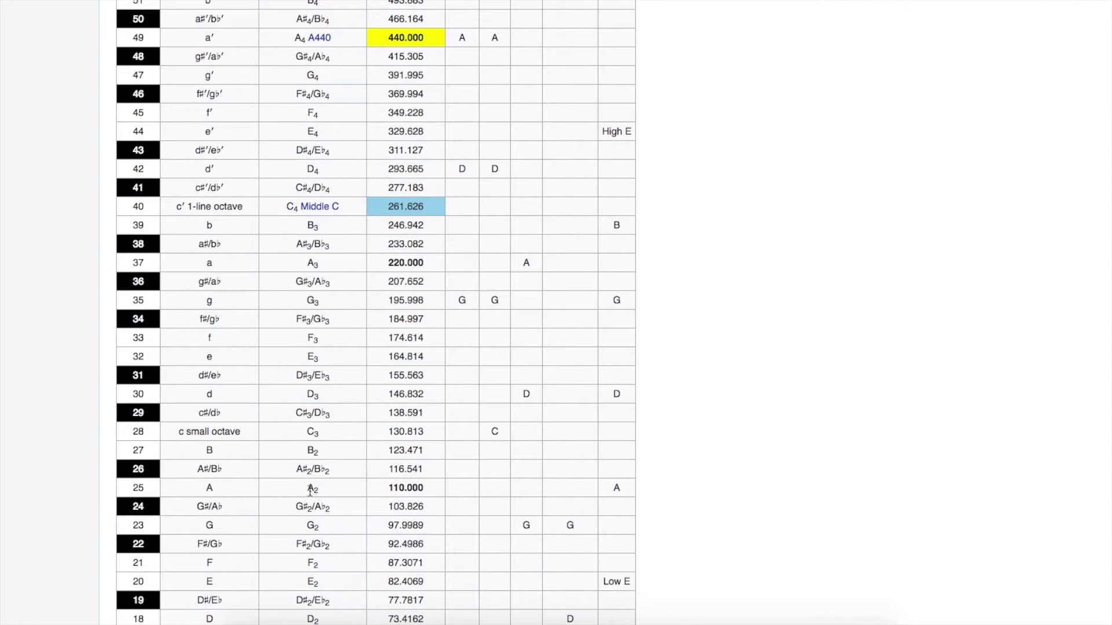
drag(305, 488, 423, 489)
click(414, 264)
- Highlight A2 at 110.000 Hz and A4 at 440.000 Hz in the frequency table
drag(304, 492, 426, 492)
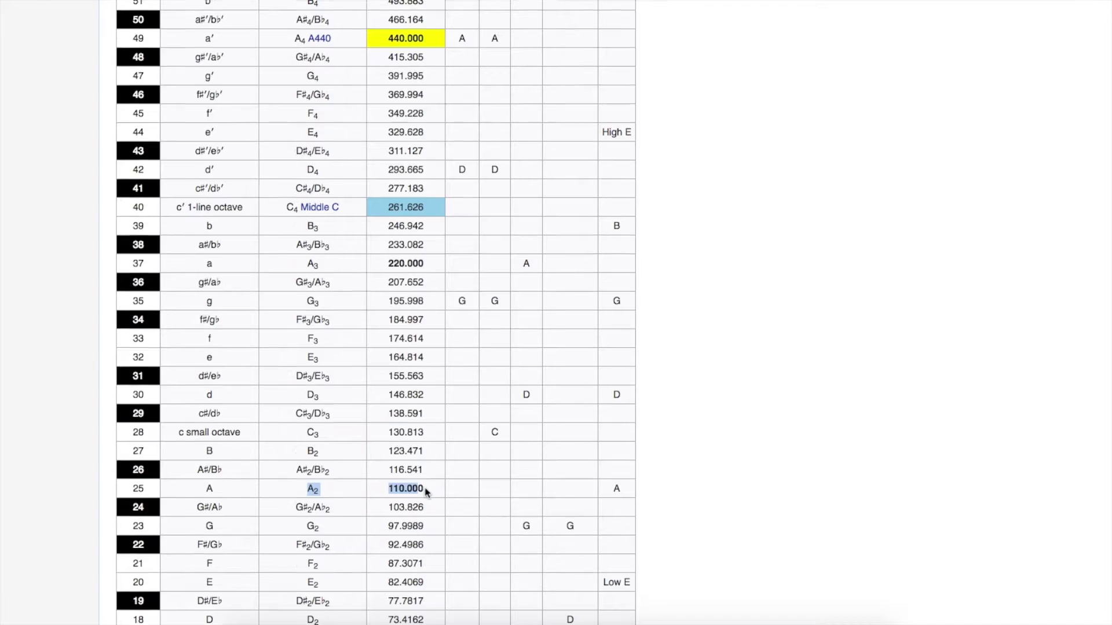
scroll(426, 493, up, 4)
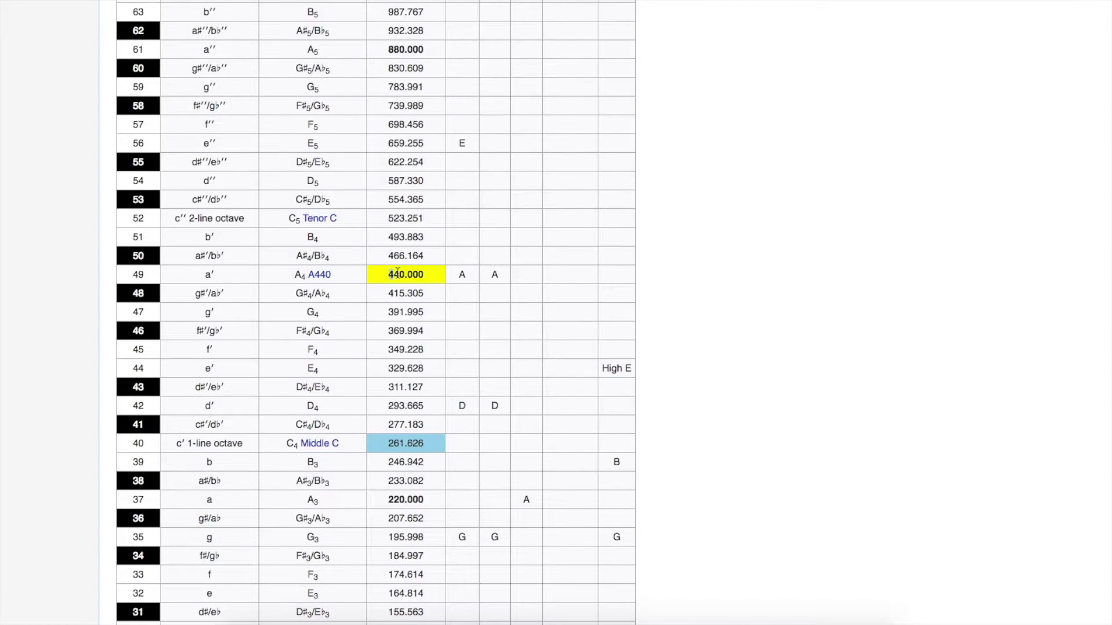
double_click(397, 273)
drag(297, 276, 307, 275)
- Highlight A5 at 880.000 Hz and A6 at 1760.00 Hz higher up the table
scroll(355, 123, up, 2)
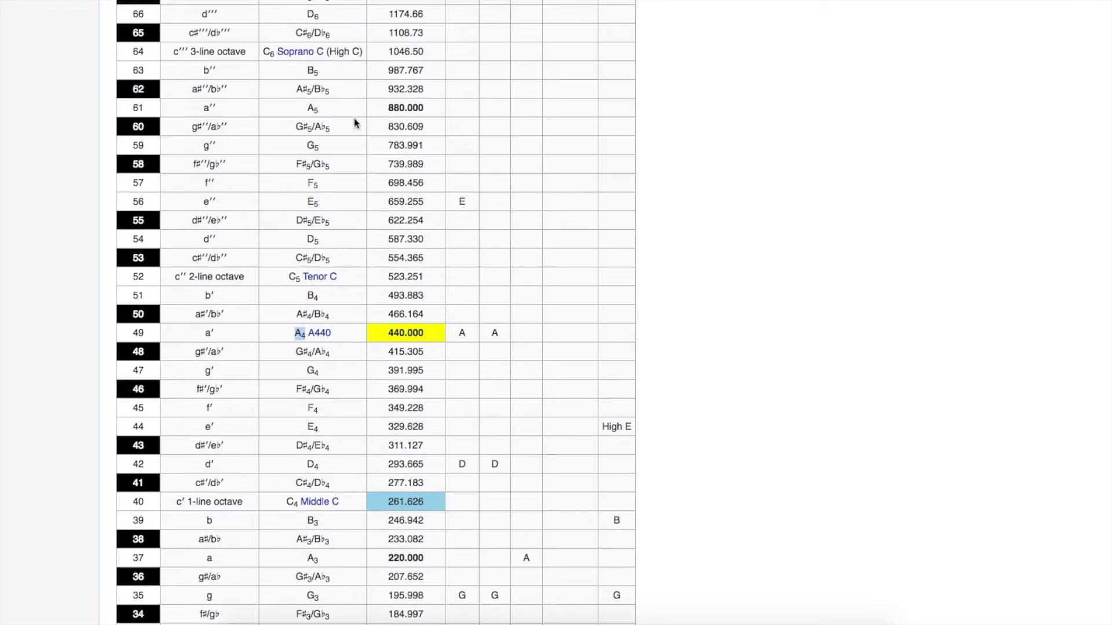
drag(307, 110, 427, 113)
scroll(443, 187, up, 3)
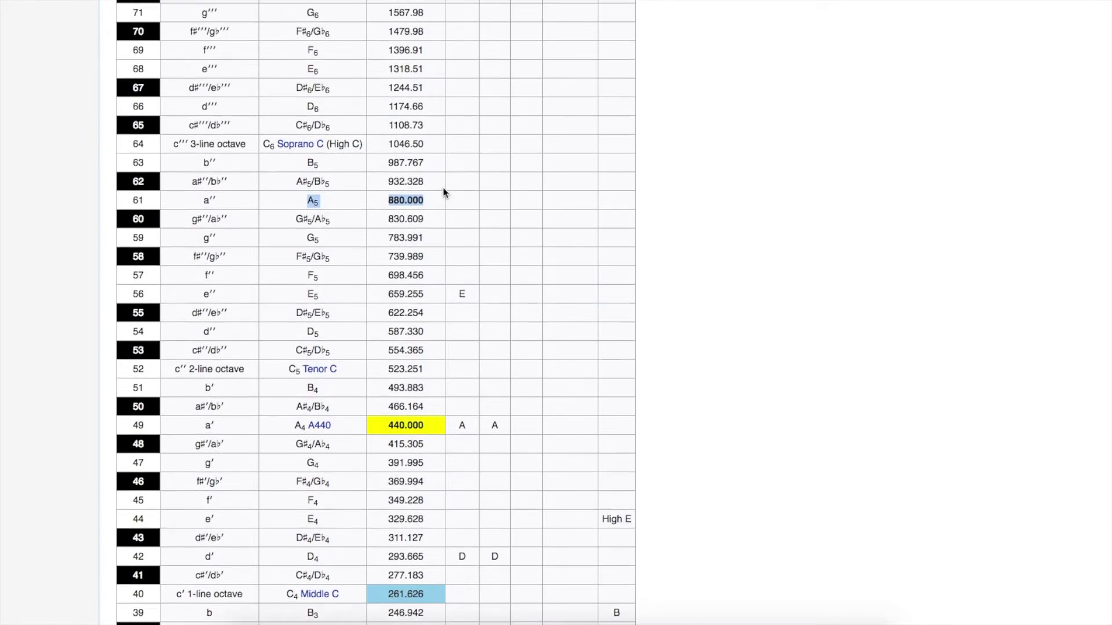
scroll(444, 193, up, 5)
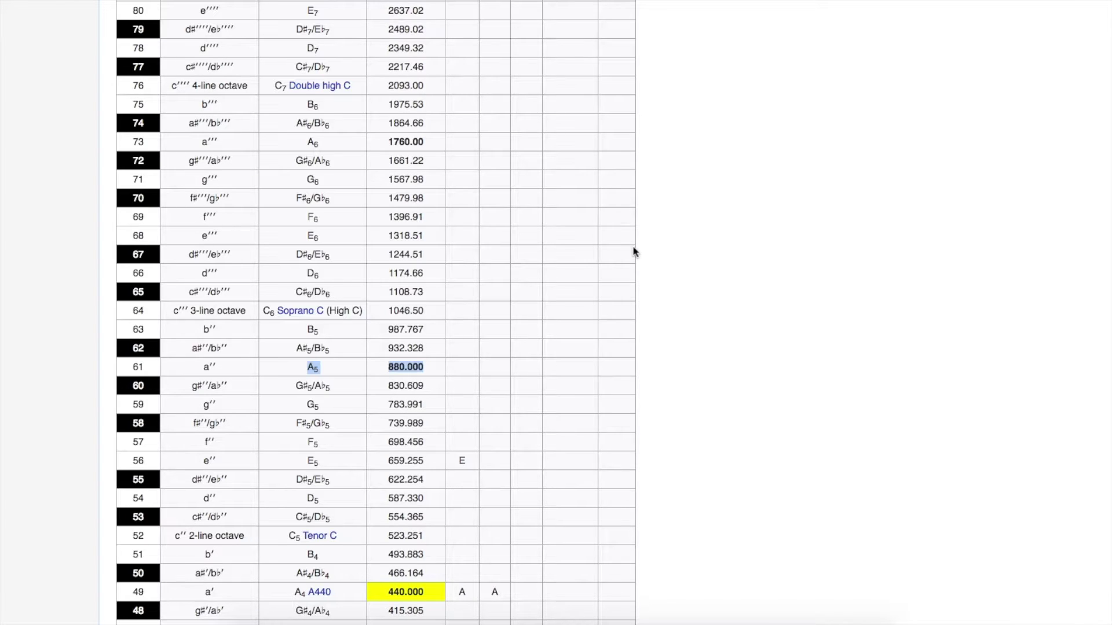
drag(307, 142, 425, 147)
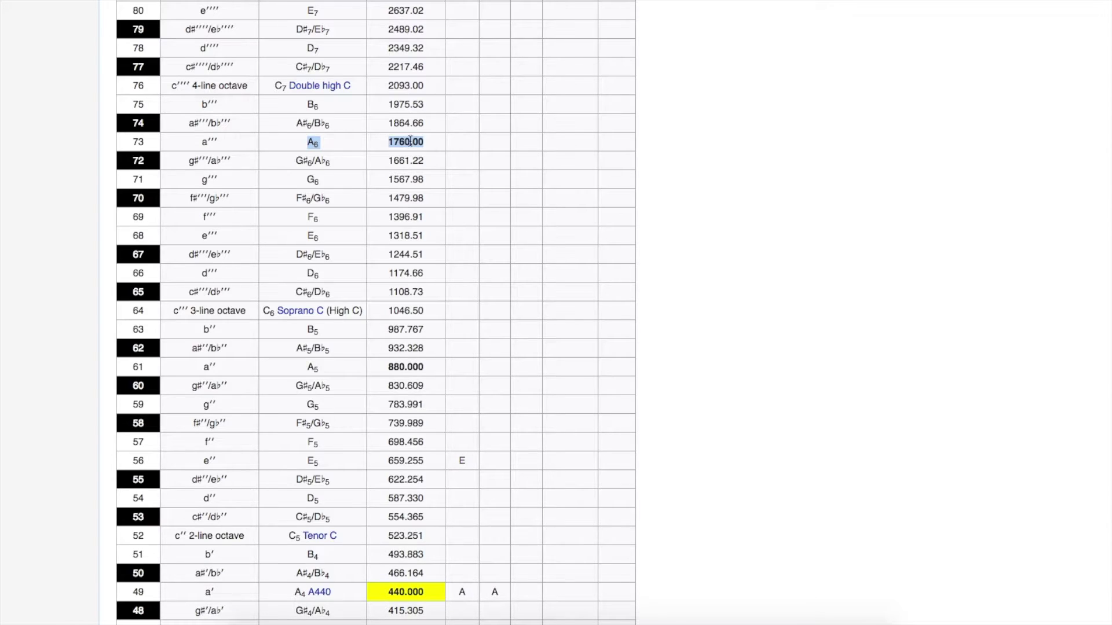
drag(376, 367, 427, 368)
drag(326, 376, 306, 373)
double_click(415, 367)
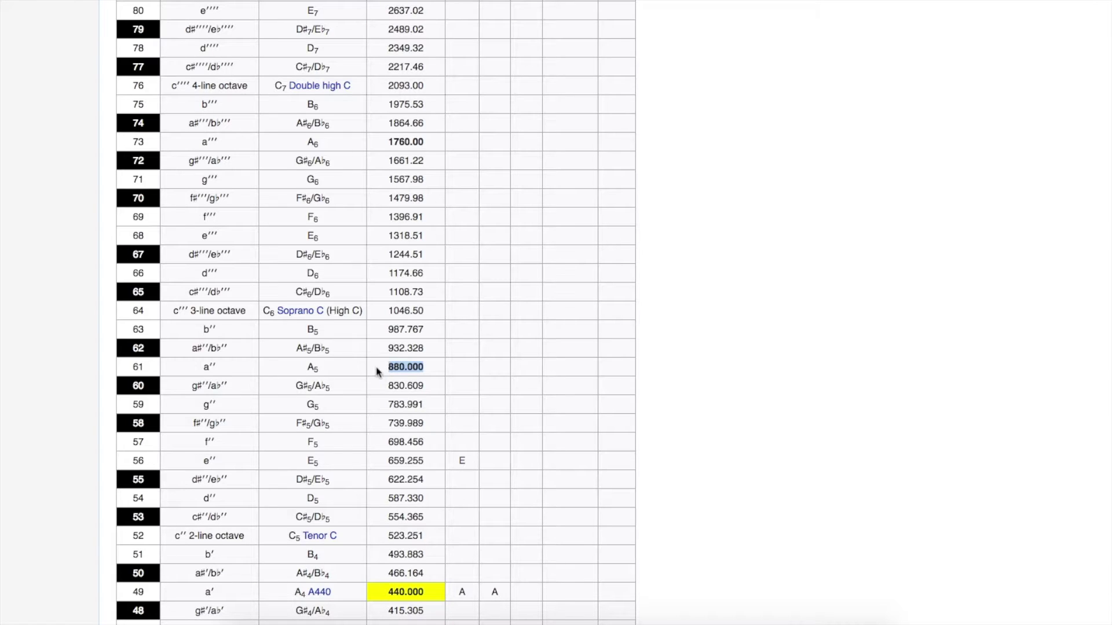
- Clear the 880.000 highlight, mark A4 again, and scroll back up to the list heading
scroll(413, 368, down, 5)
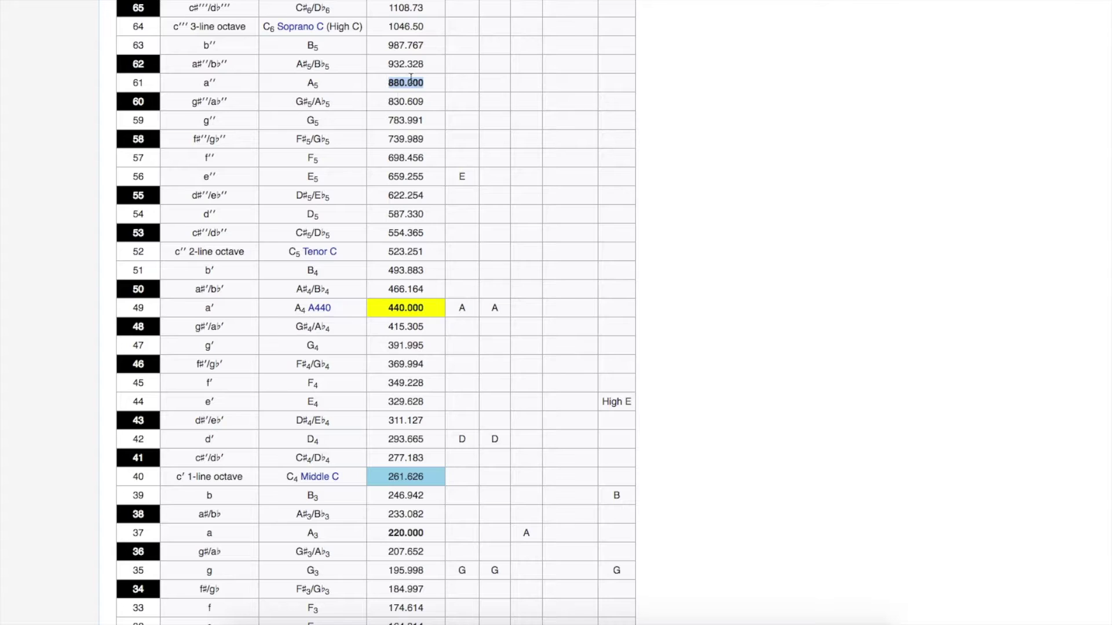
click(388, 310)
drag(294, 309, 301, 310)
scroll(373, 331, up, 7)
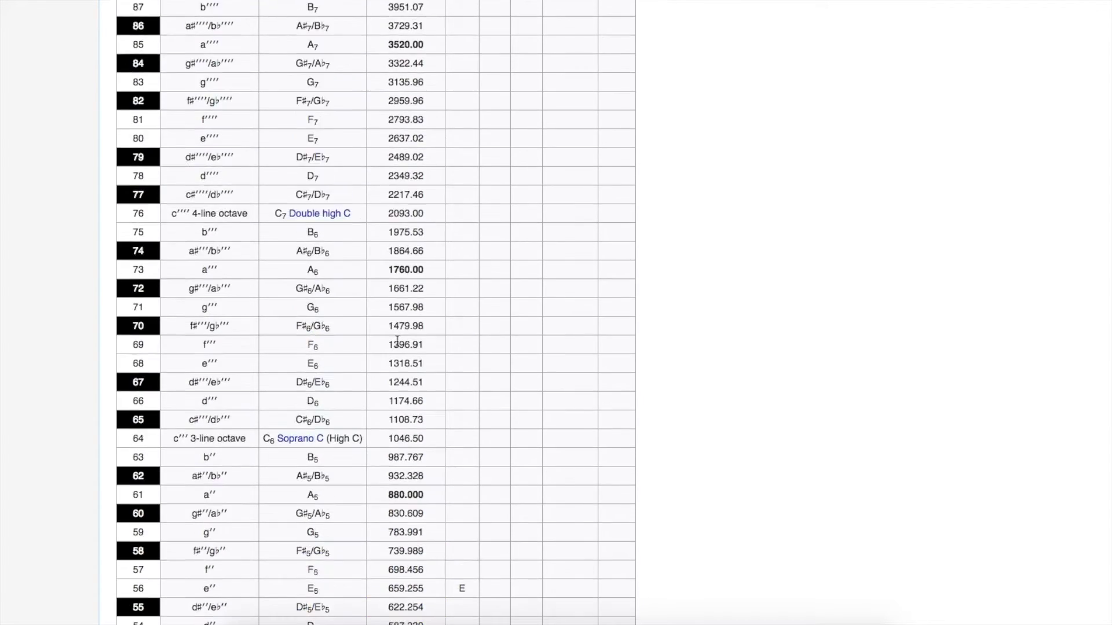
scroll(397, 340, up, 10)
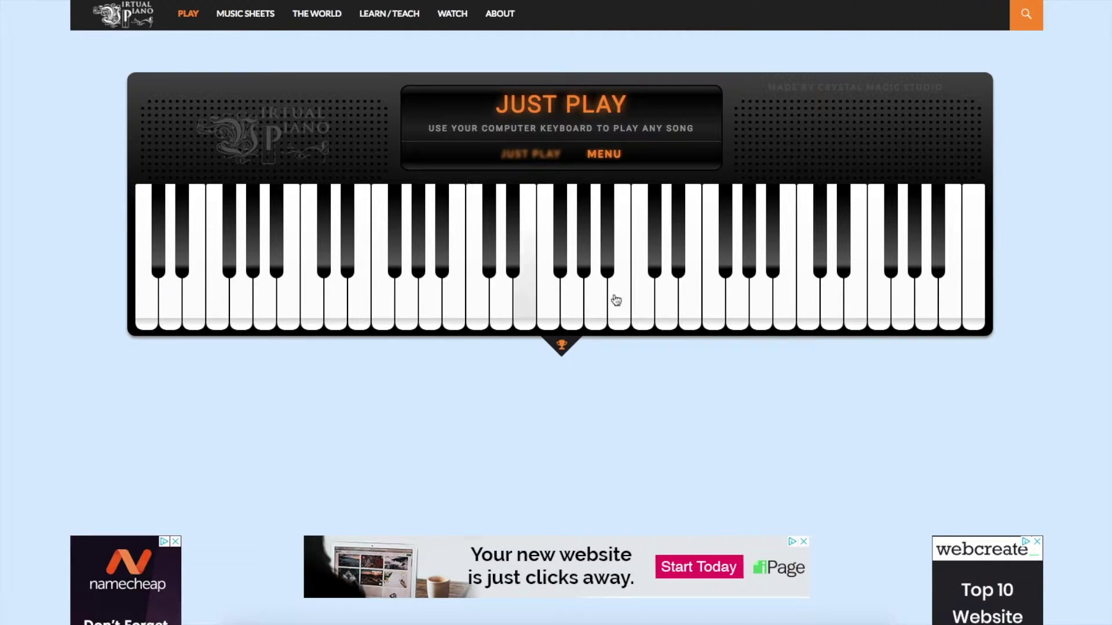
click(596, 290)
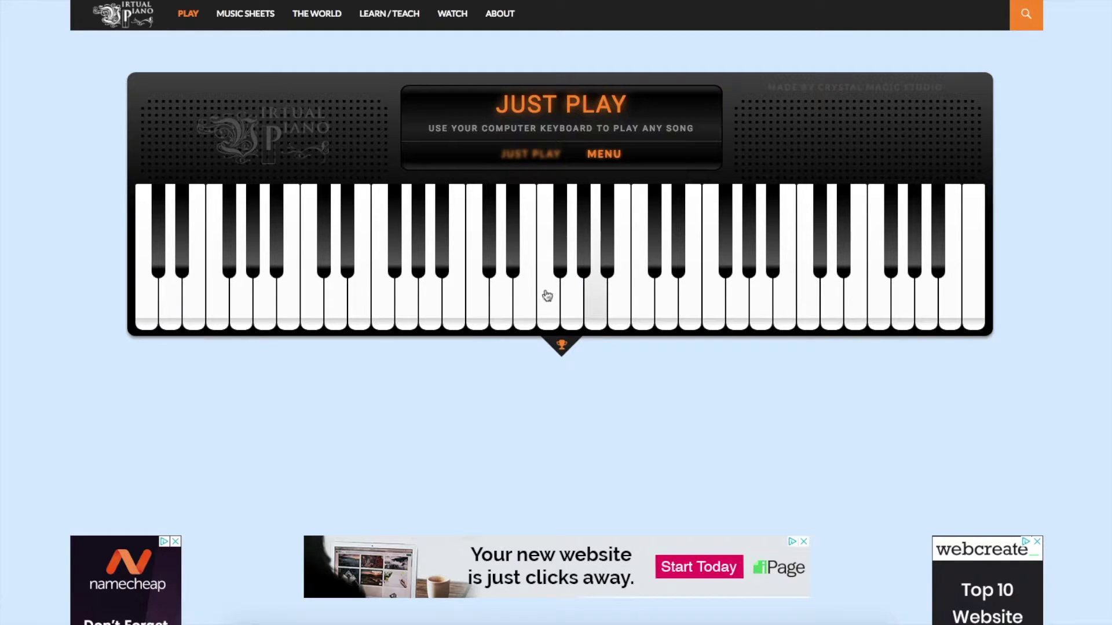
click(524, 306)
click(510, 309)
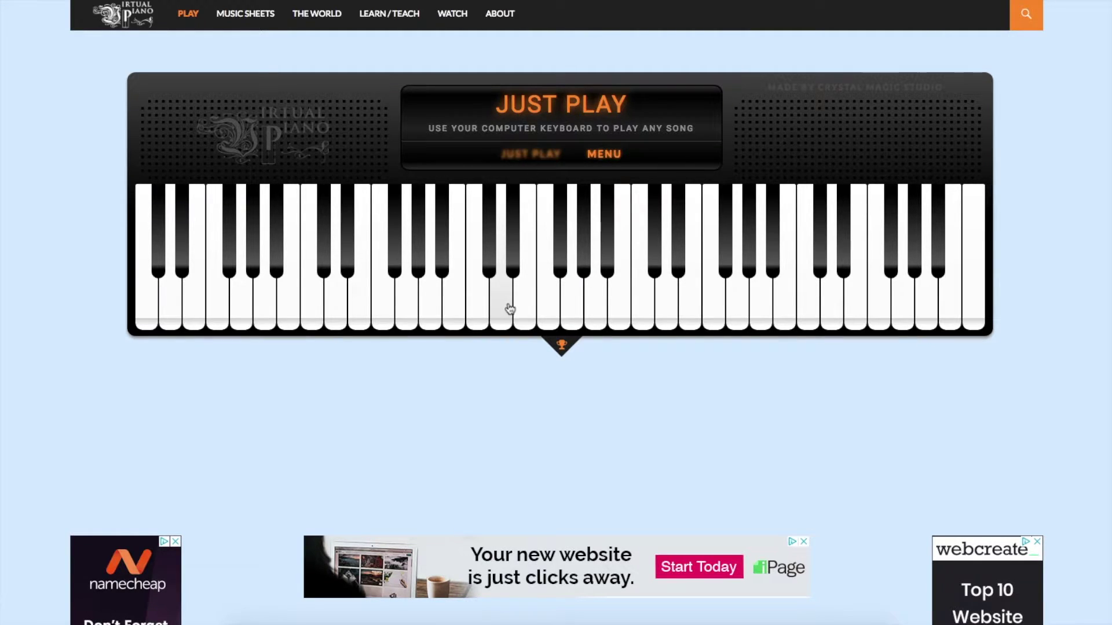
click(482, 306)
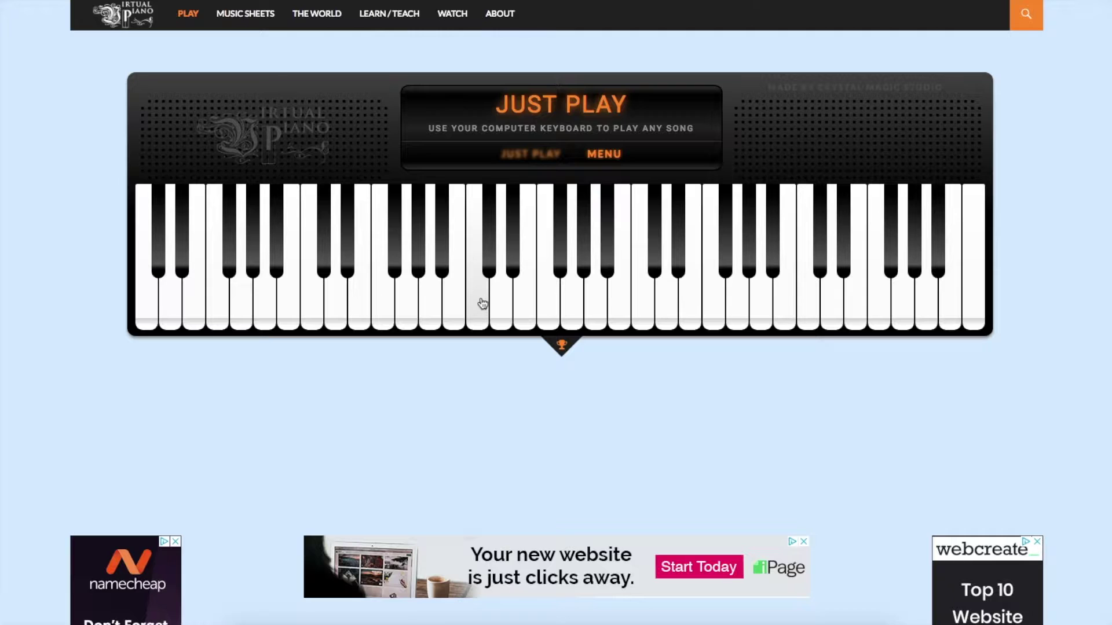
click(495, 268)
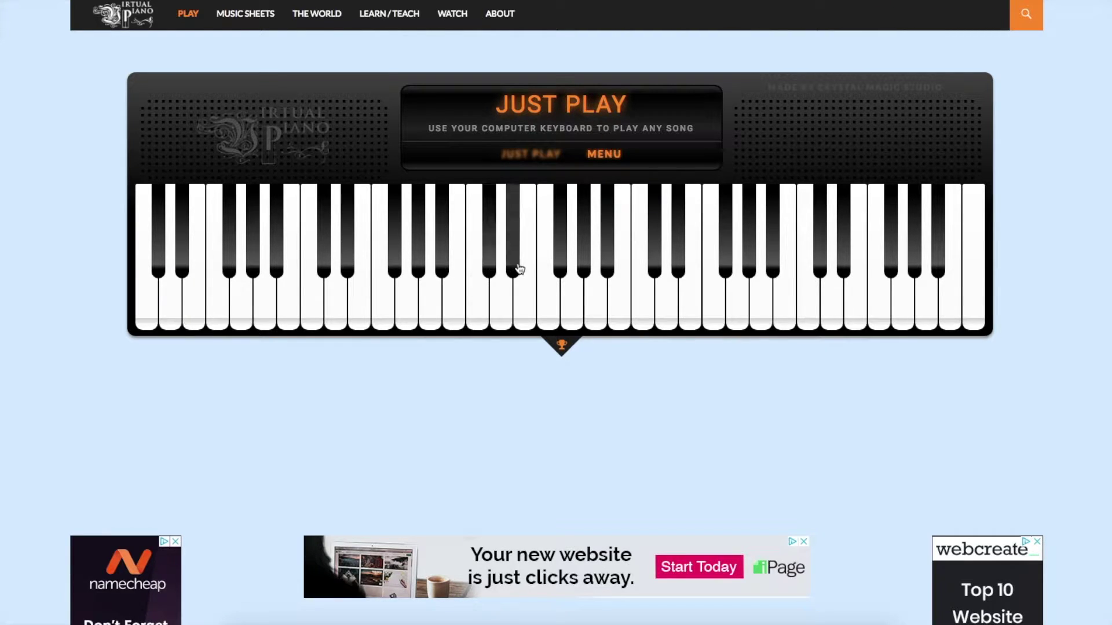
click(489, 265)
click(484, 310)
click(499, 293)
click(493, 319)
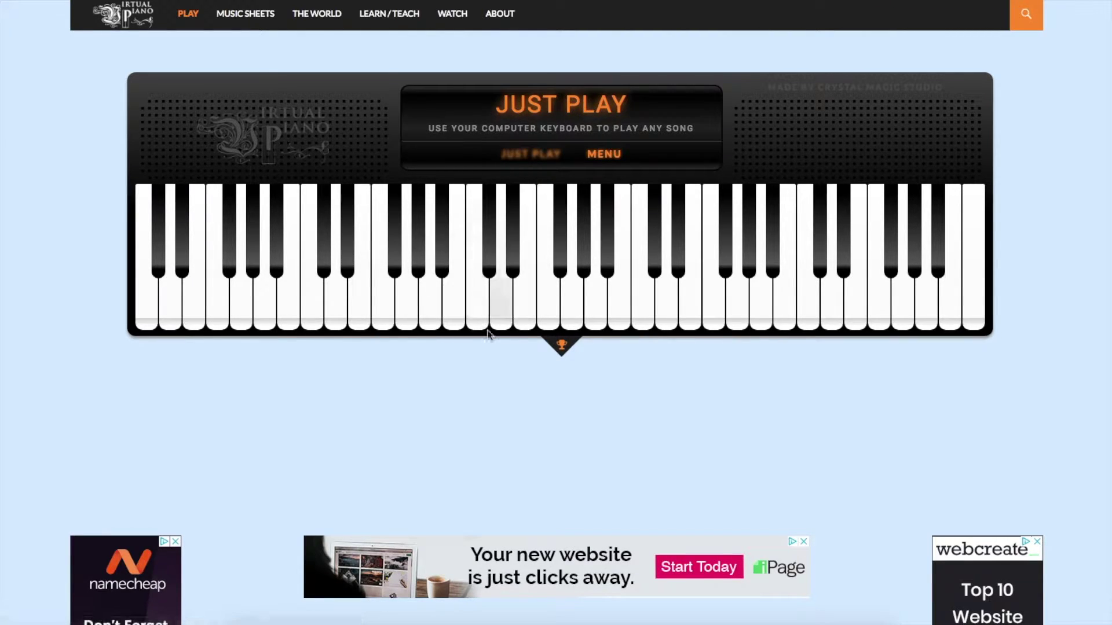
click(480, 315)
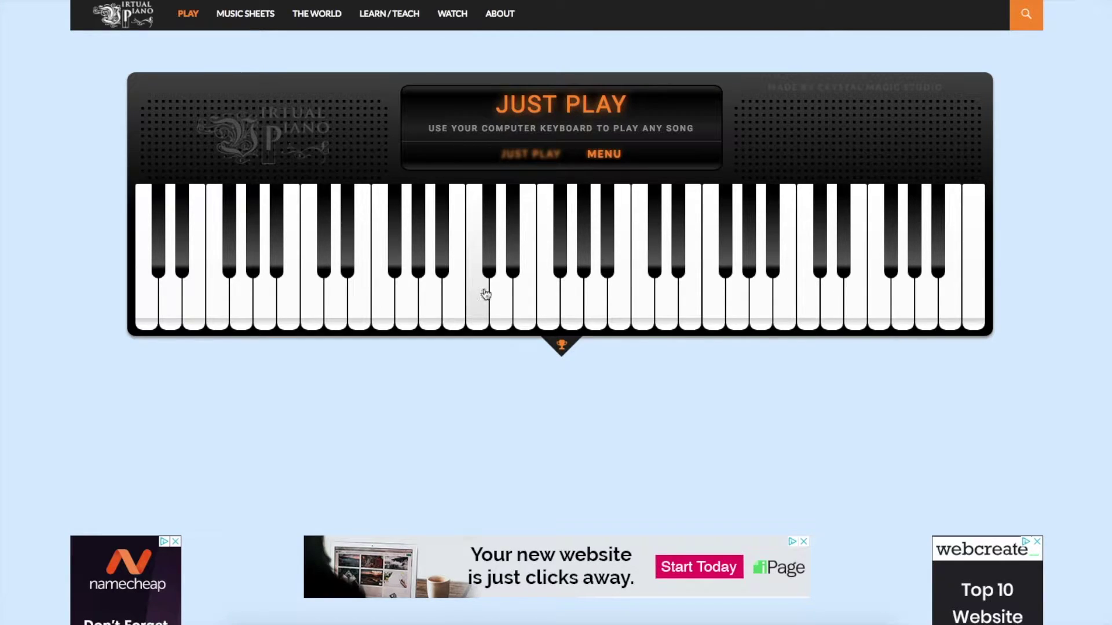
click(497, 293)
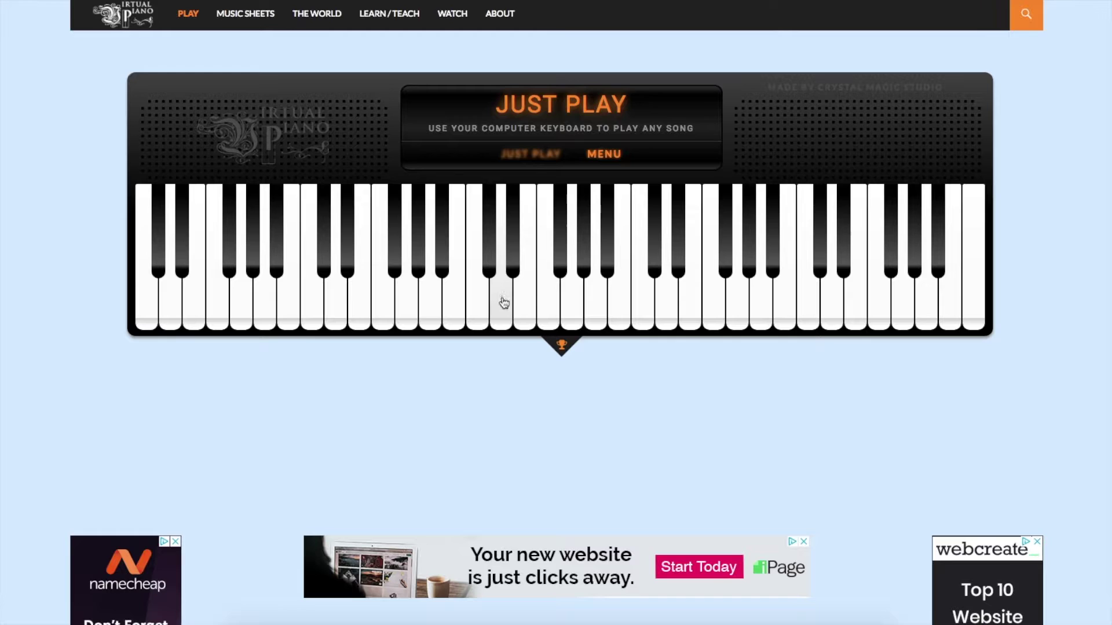
click(484, 305)
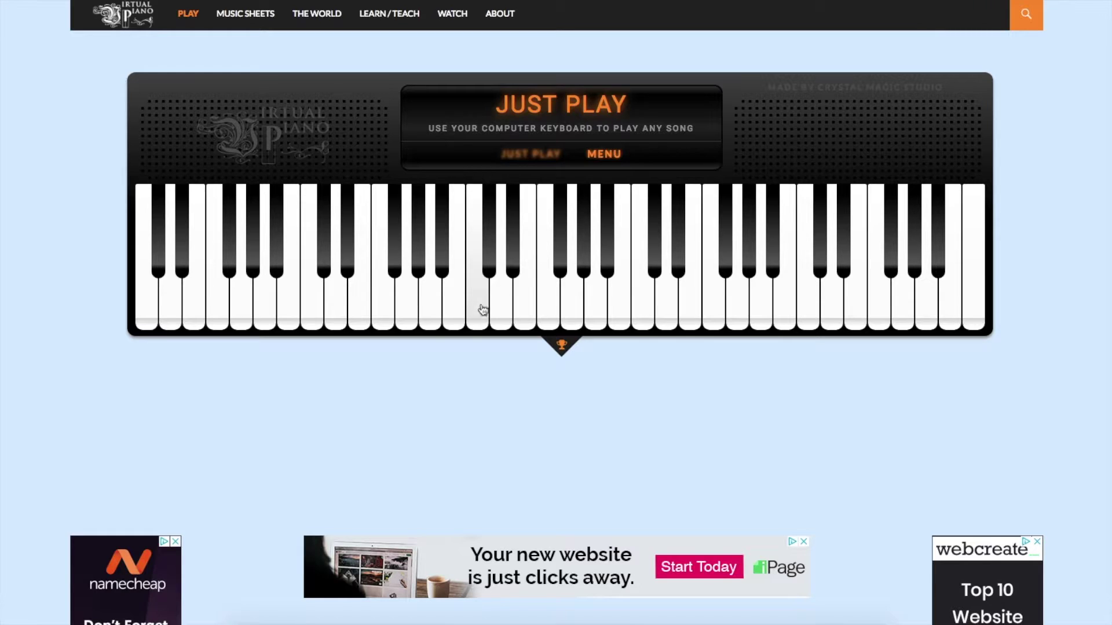
key(u)
key(y)
key(t)
key(y)
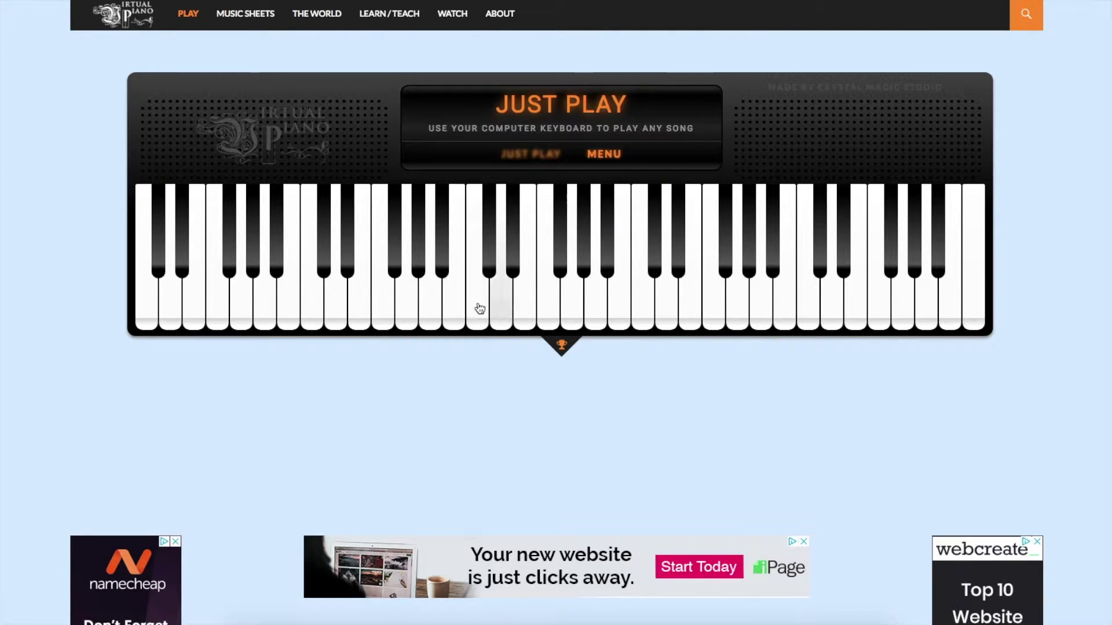
key(t)
key(y)
key(y)
key(u)
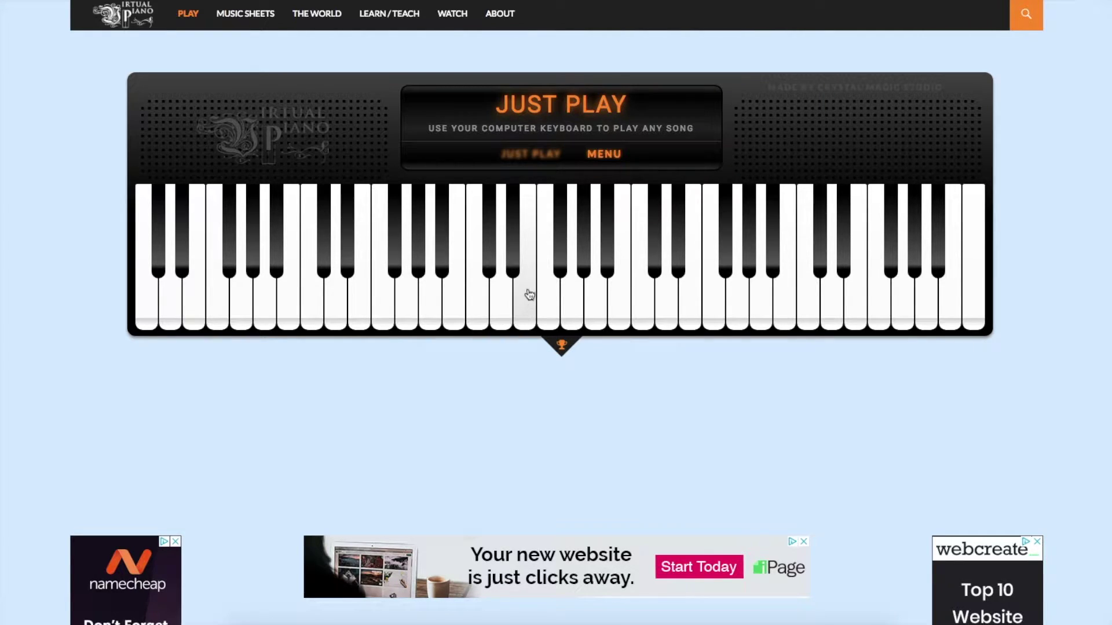
drag(528, 307, 485, 309)
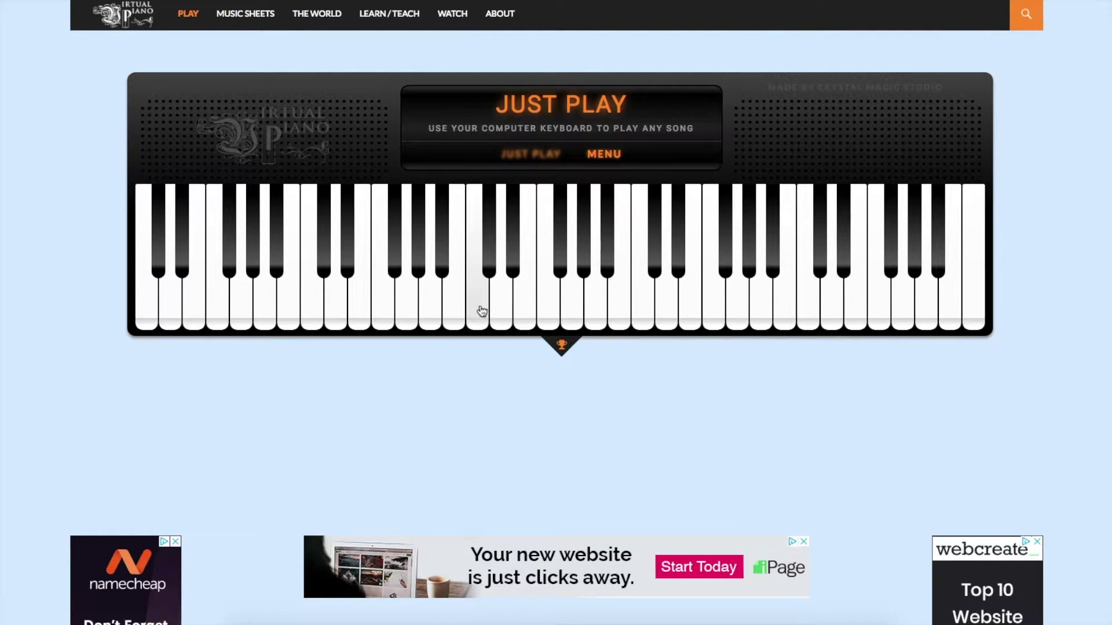
mouse_move(482, 311)
mouse_down()
mouse_move(516, 306)
mouse_move(478, 323)
mouse_move(487, 290)
mouse_move(481, 305)
mouse_move(633, 282)
mouse_move(640, 305)
mouse_move(652, 268)
mouse_move(655, 283)
mouse_move(852, 300)
mouse_move(818, 307)
mouse_move(843, 255)
mouse_move(809, 307)
mouse_move(521, 328)
mouse_move(809, 304)
mouse_up()
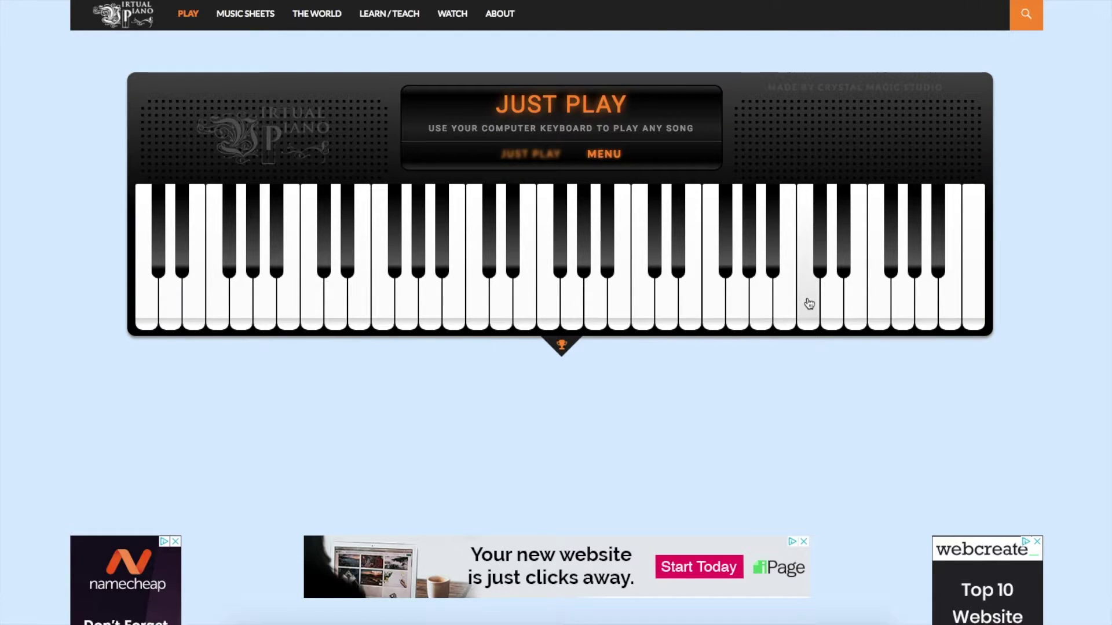
drag(809, 304, 481, 318)
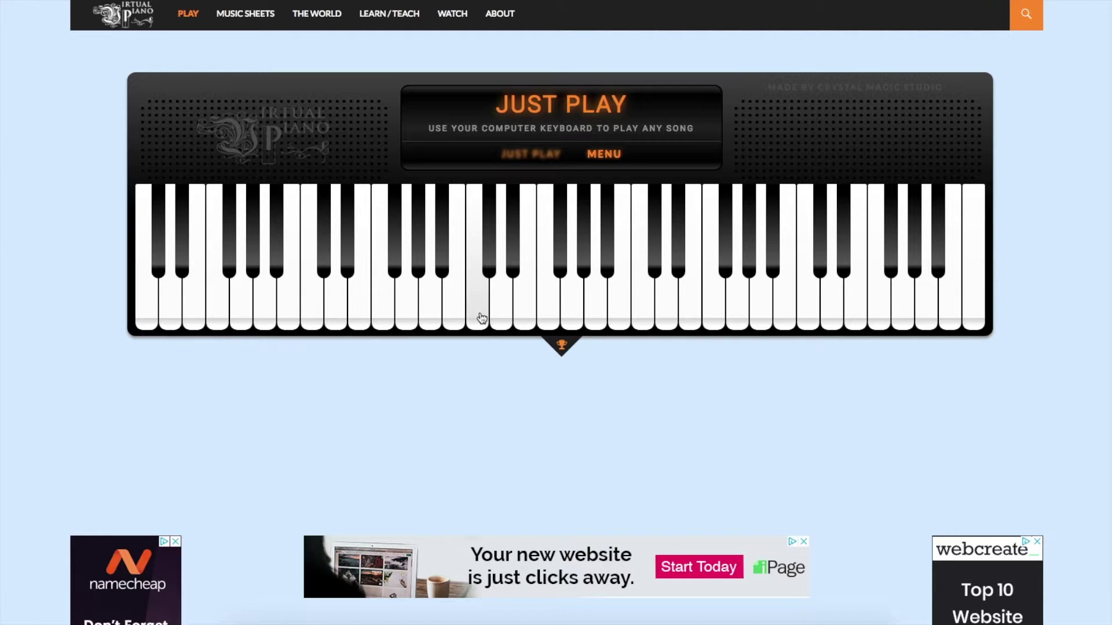
mouse_move(482, 318)
mouse_down()
mouse_move(493, 268)
mouse_move(503, 330)
mouse_move(484, 327)
mouse_move(473, 289)
mouse_move(496, 322)
mouse_move(486, 305)
mouse_move(664, 294)
mouse_move(649, 304)
mouse_move(813, 298)
mouse_move(816, 312)
mouse_move(475, 306)
mouse_move(834, 304)
mouse_move(809, 282)
mouse_move(820, 262)
mouse_move(809, 298)
mouse_up()
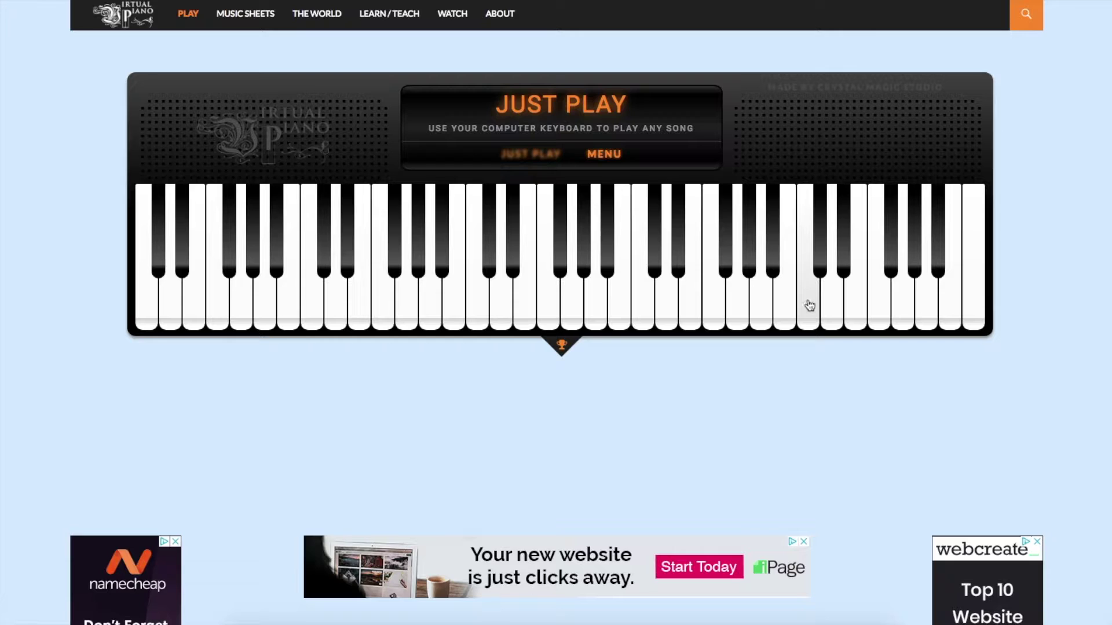
mouse_move(809, 306)
mouse_down()
mouse_move(469, 323)
mouse_move(478, 301)
mouse_move(642, 307)
mouse_up()
click(808, 290)
click(929, 313)
click(770, 269)
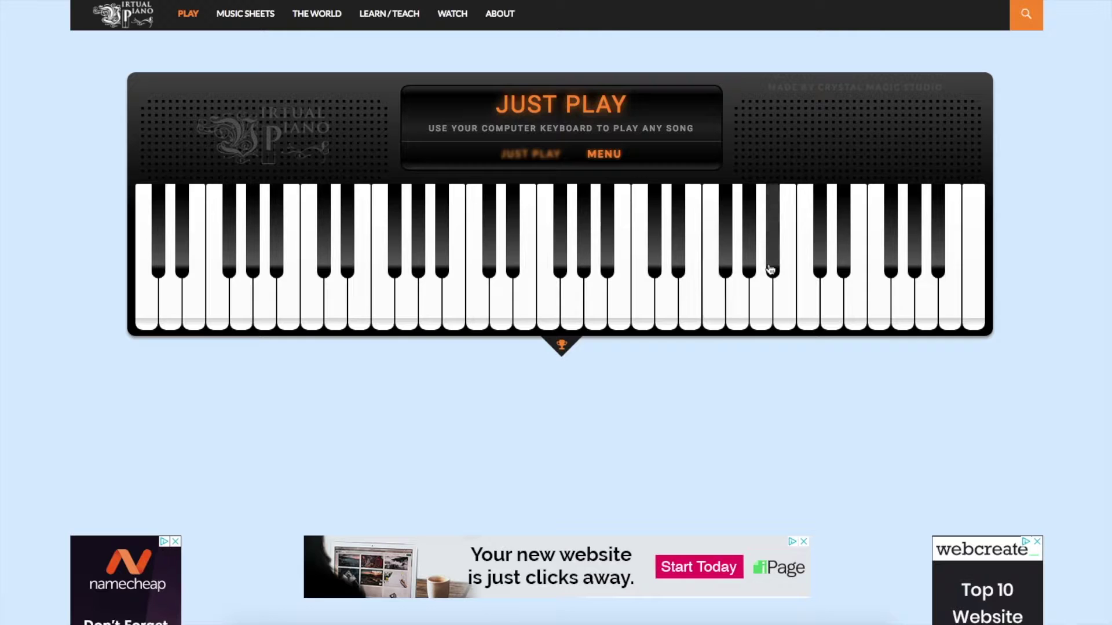
drag(771, 269, 1027, 74)
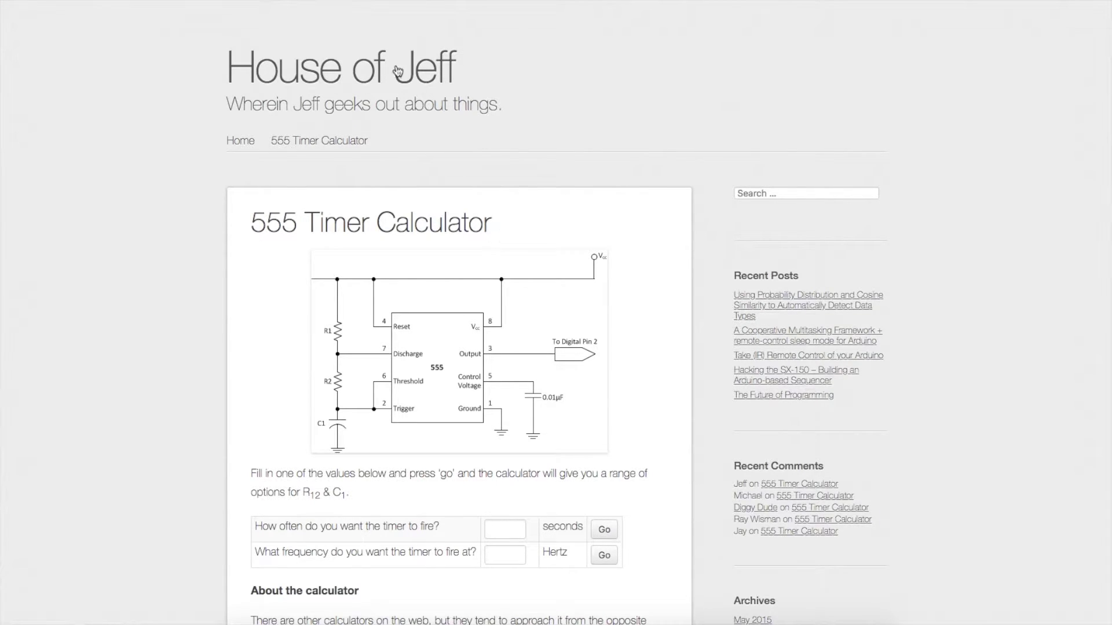
- Enter 880 Hertz as the target frequency in the 555 Timer Calculator and calculate
scroll(319, 183, down, 5)
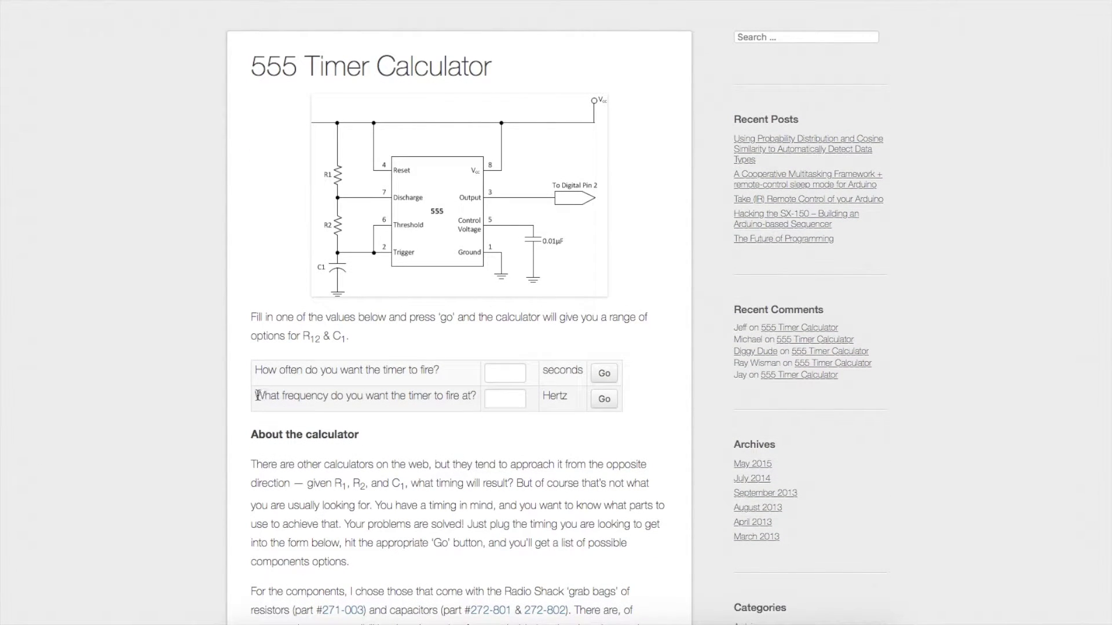
drag(256, 396, 487, 400)
click(504, 398)
text(880)
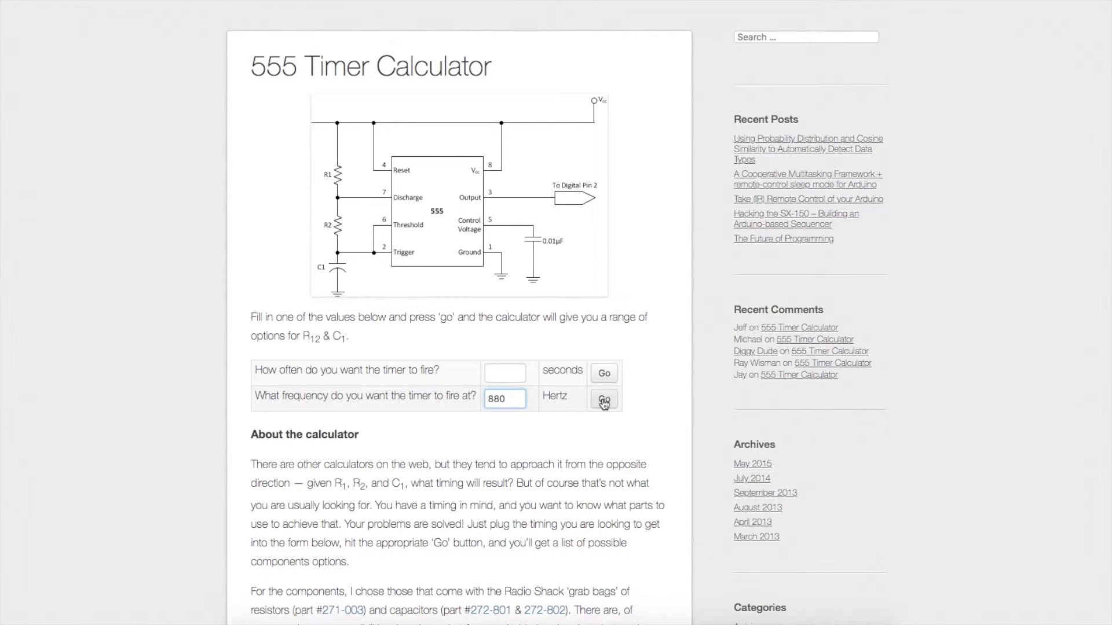
click(604, 398)
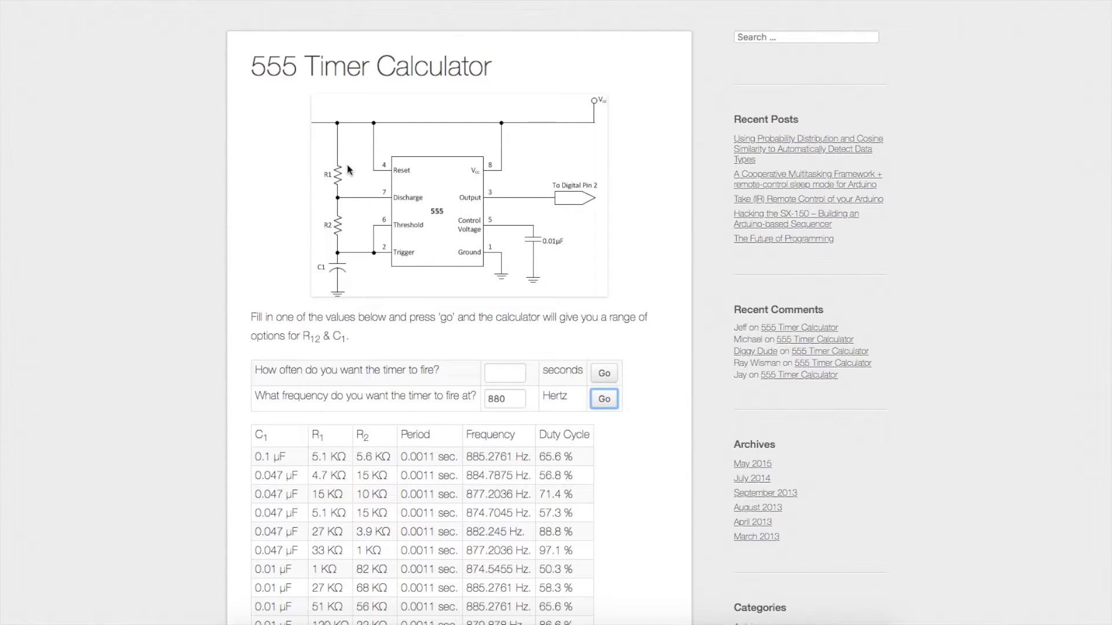
- Review the results, marking the 0.047 µF/27 KΩ/3.9 KΩ row at 882.245 Hz, 88.8 % duty
scroll(486, 248, down, 5)
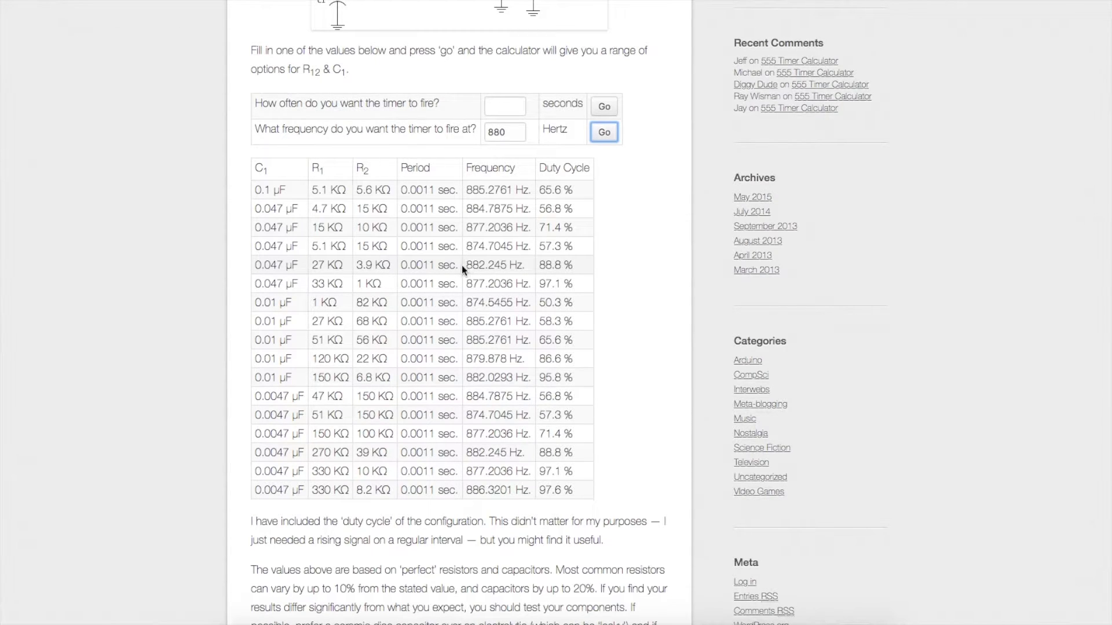
drag(465, 265, 520, 266)
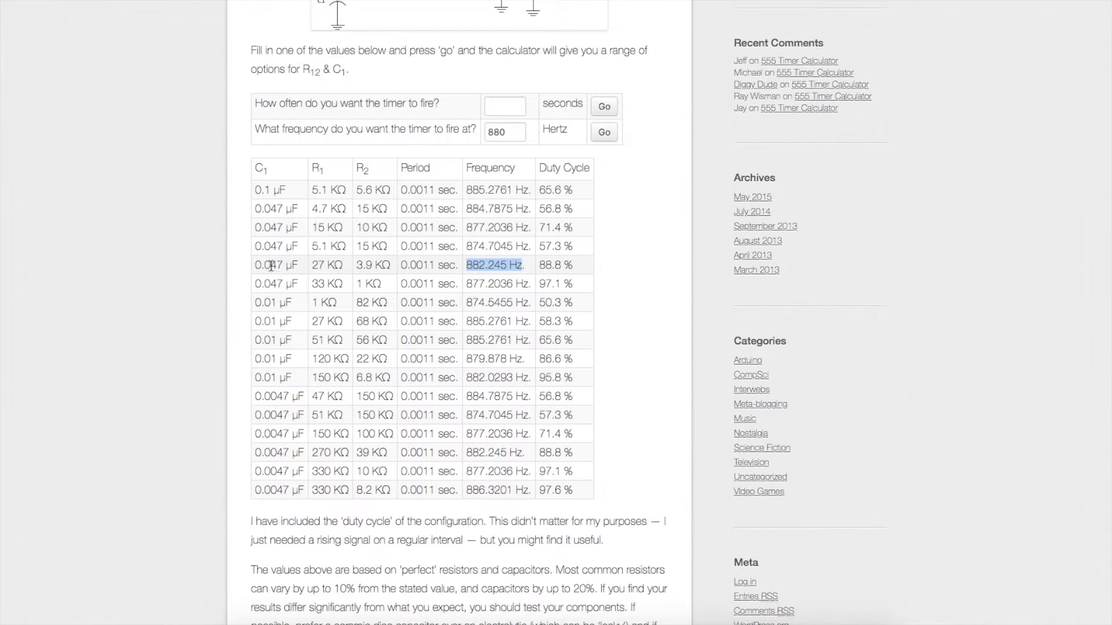
drag(261, 265, 386, 267)
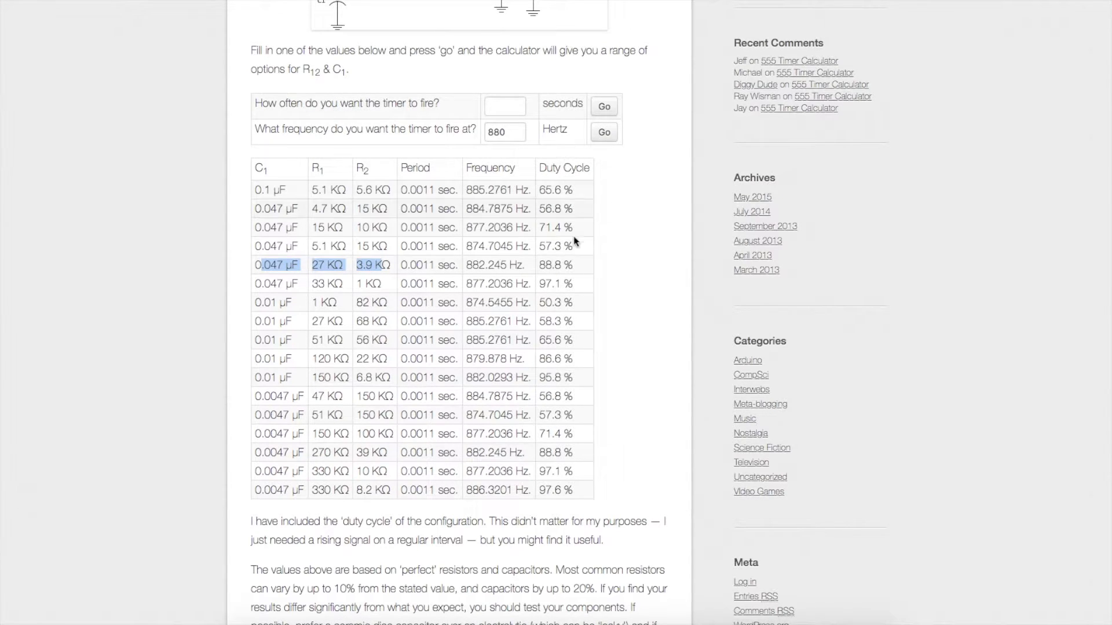
drag(539, 265, 565, 264)
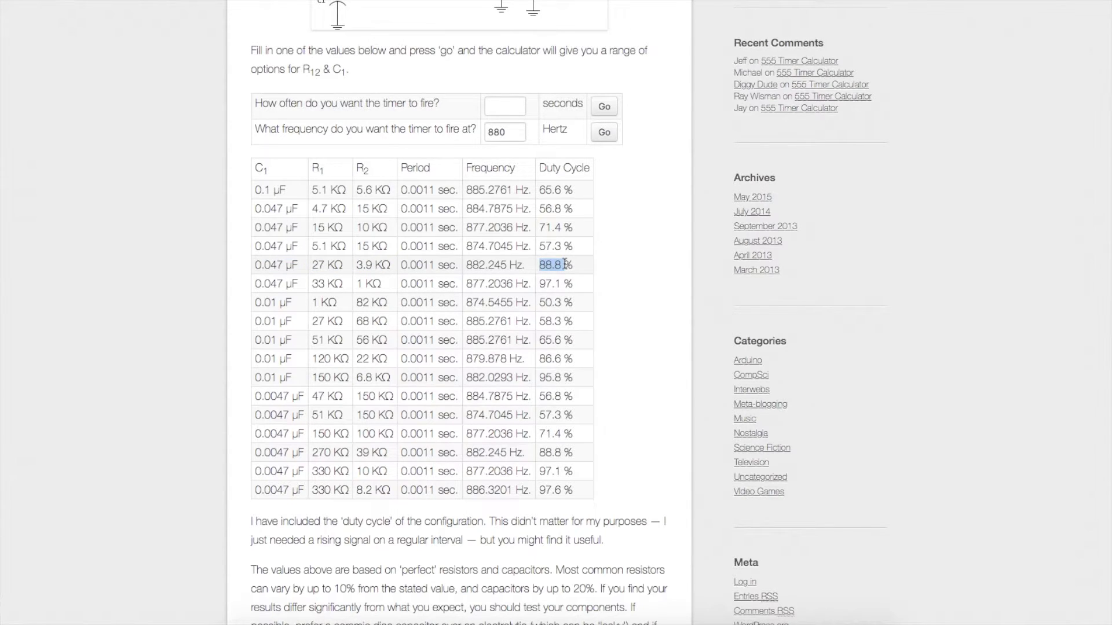
click(548, 210)
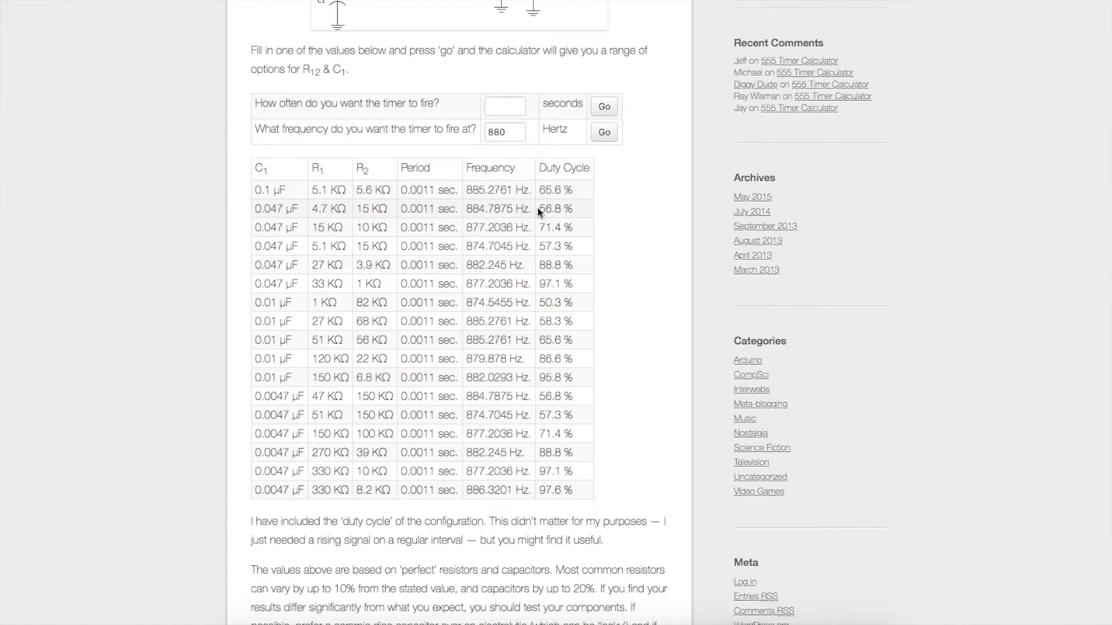
drag(540, 209, 565, 211)
drag(255, 190, 282, 191)
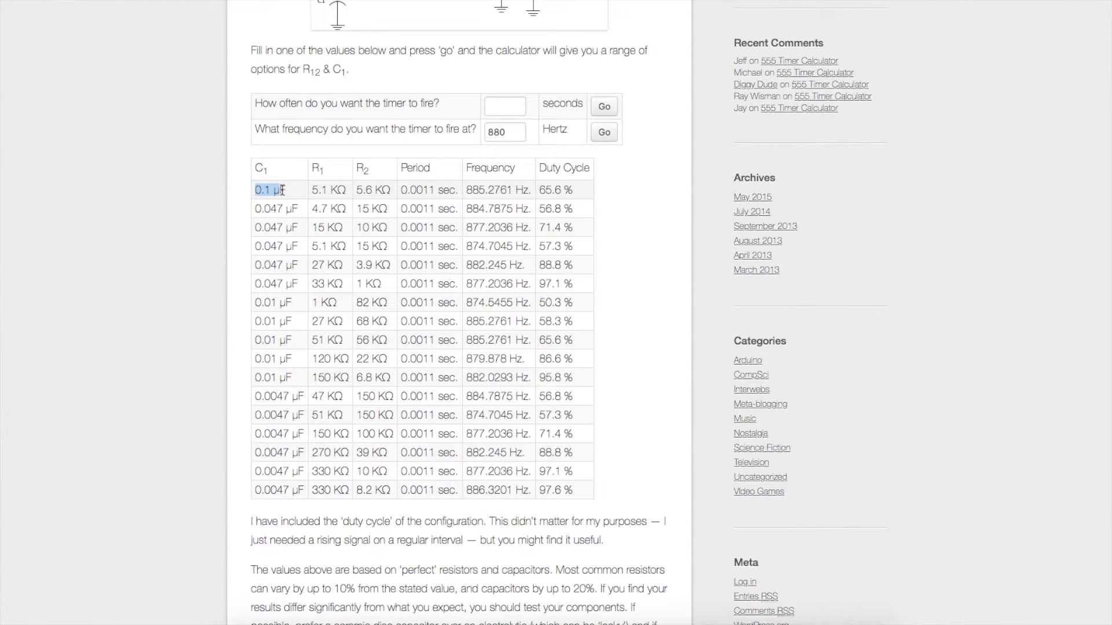
- Mark the 0.01 µF, 1 KΩ and 82 KΩ values, 50.3 % duty and 874.5455 Hz, then select the row
drag(255, 302, 293, 305)
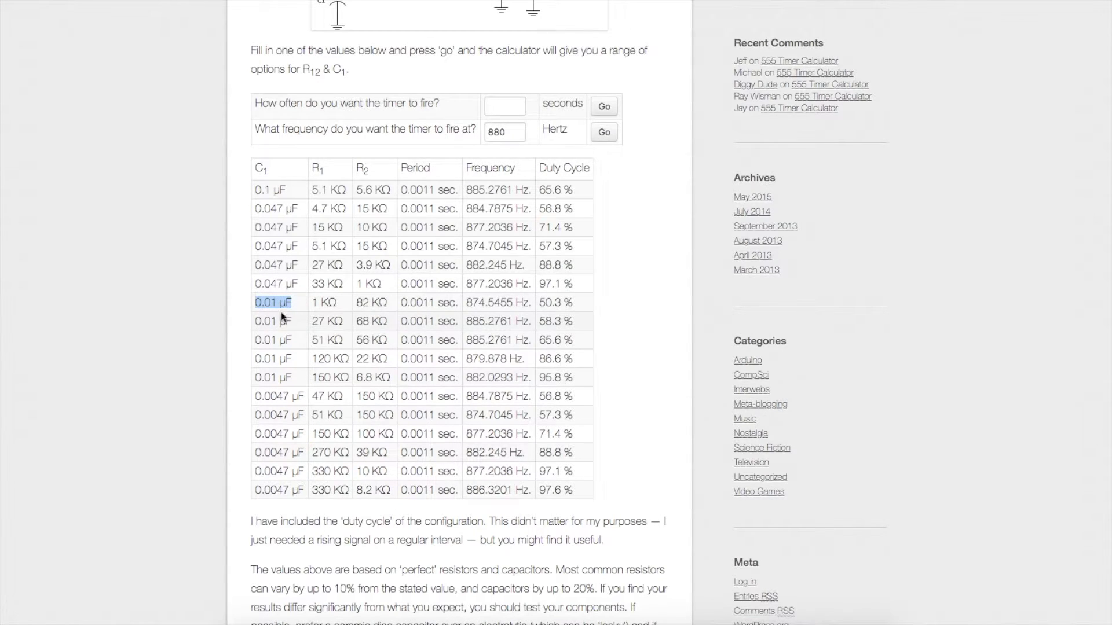
drag(312, 303, 335, 305)
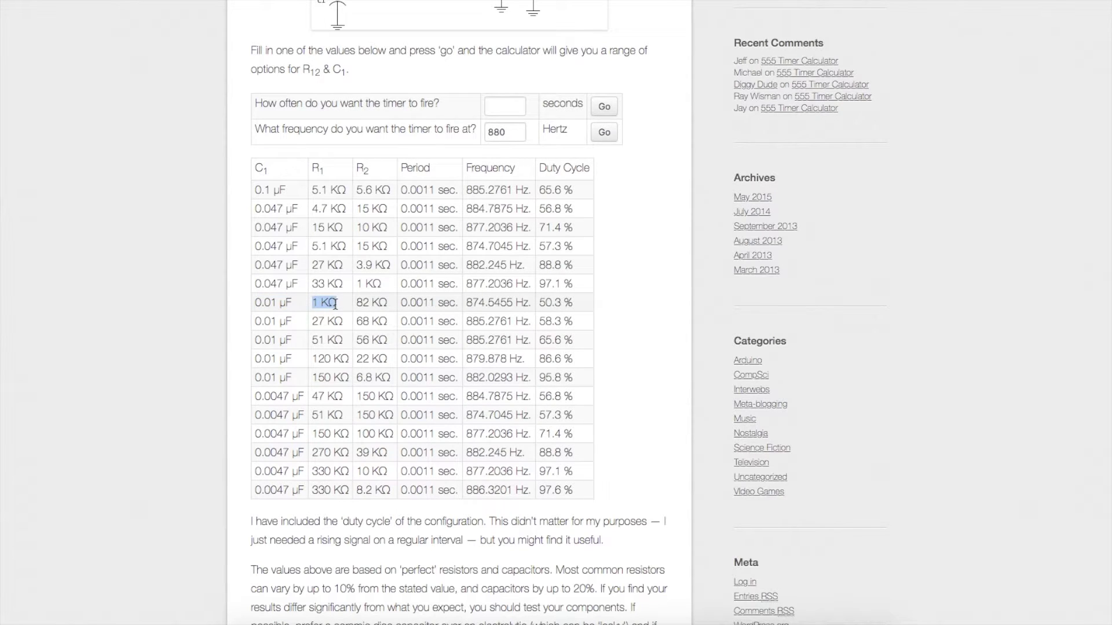
click(368, 304)
drag(357, 302, 383, 300)
drag(569, 303, 551, 304)
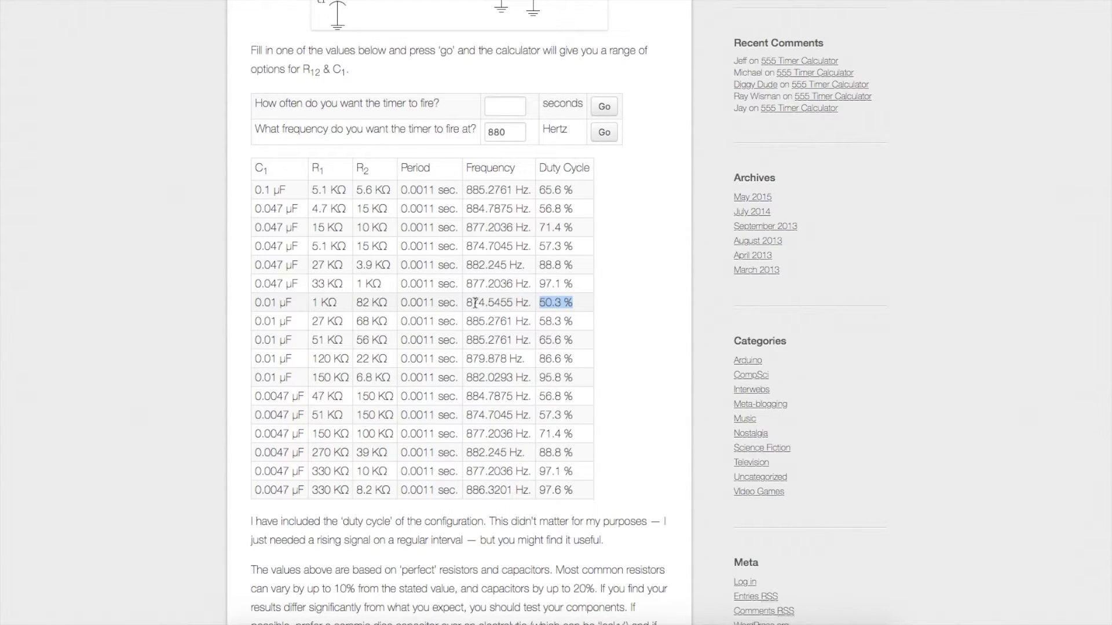
drag(468, 302, 527, 303)
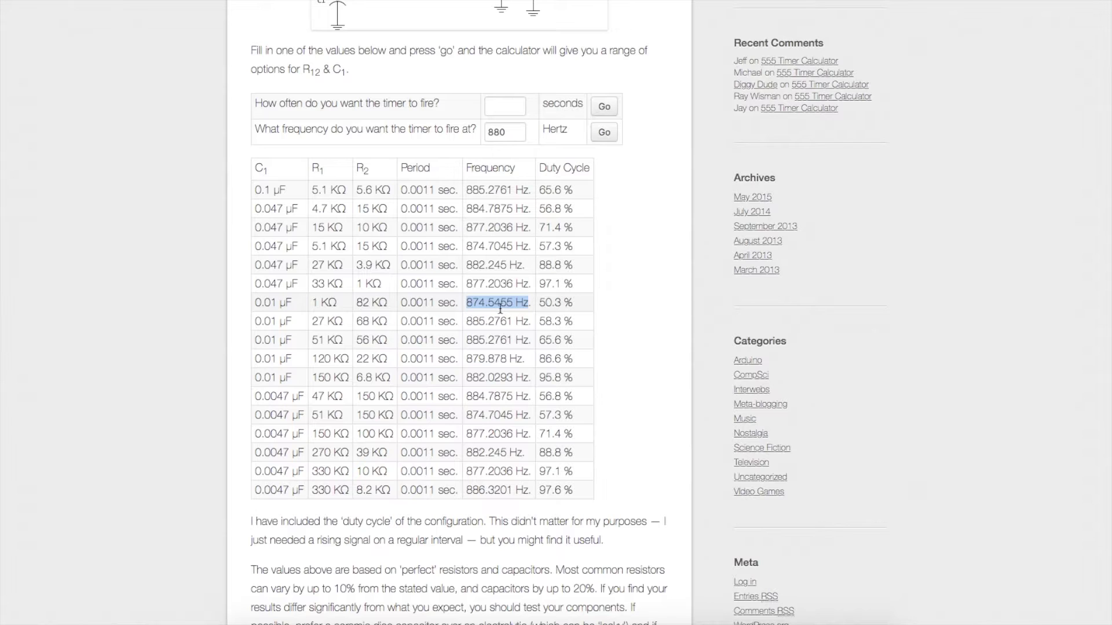
triple_click(508, 307)
scroll(577, 240, down, 2)
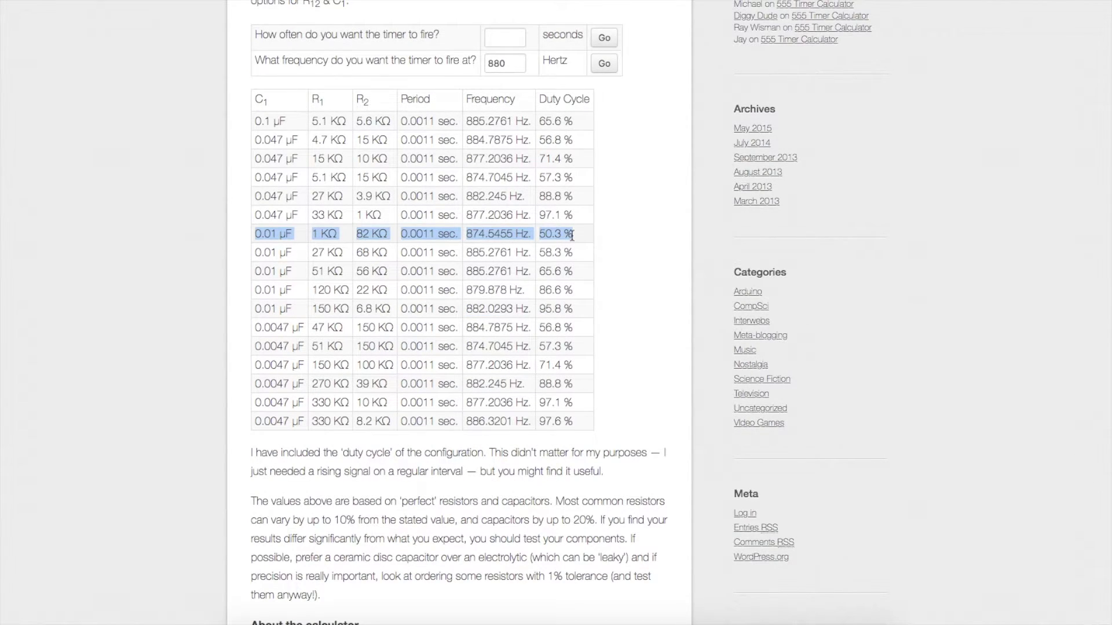
scroll(340, 246, up, 5)
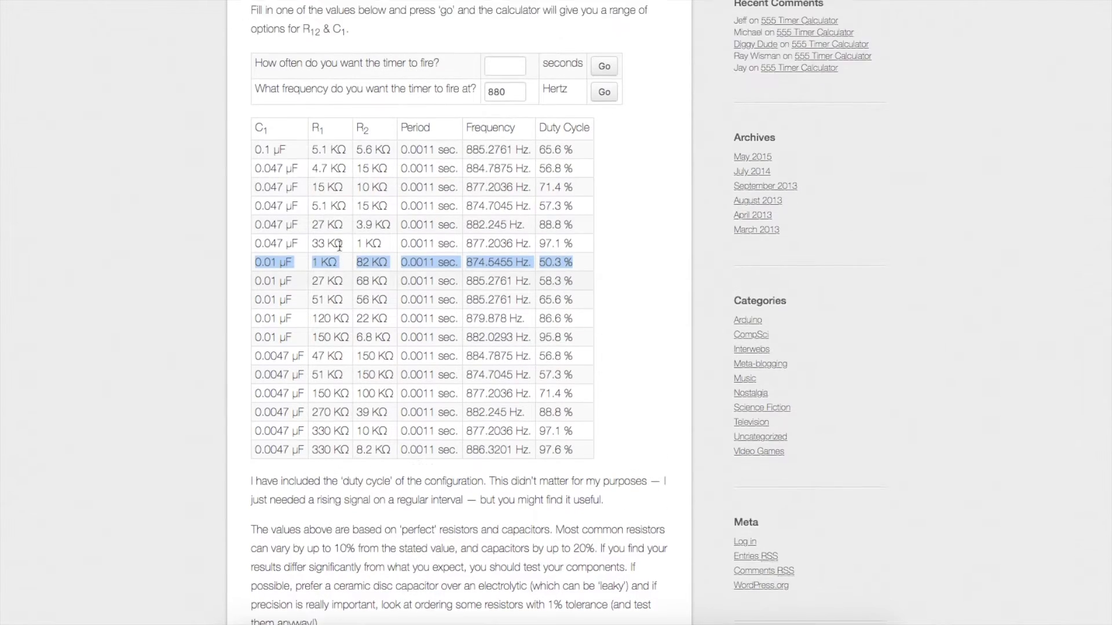
scroll(340, 246, up, 2)
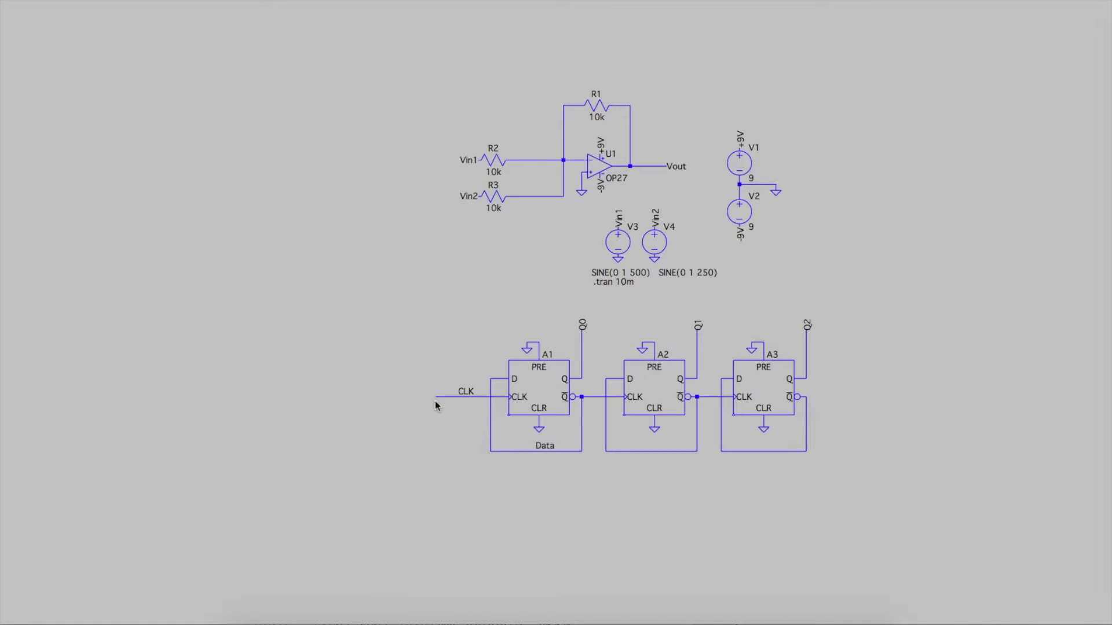
- Switch to the LTspice schematic with the OP27 summer and the A1–A3 flip-flop chain
key(F8)
- Choose the NE555 symbol from the [Misc] library and place it left of the op-amp mixer
right_click(342, 292)
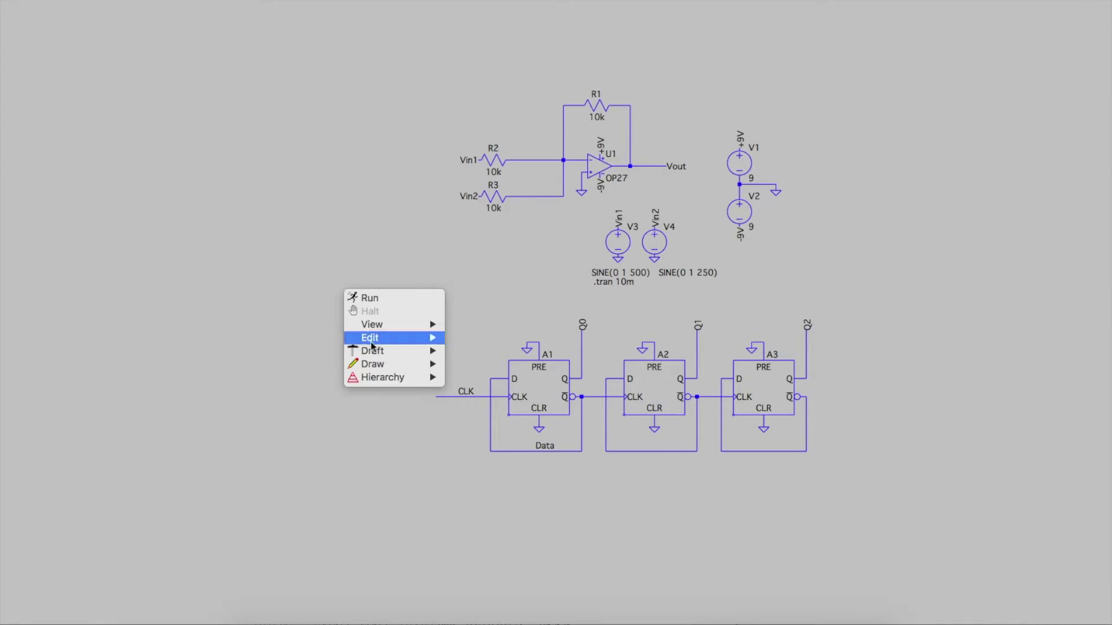
mouse_move(376, 351)
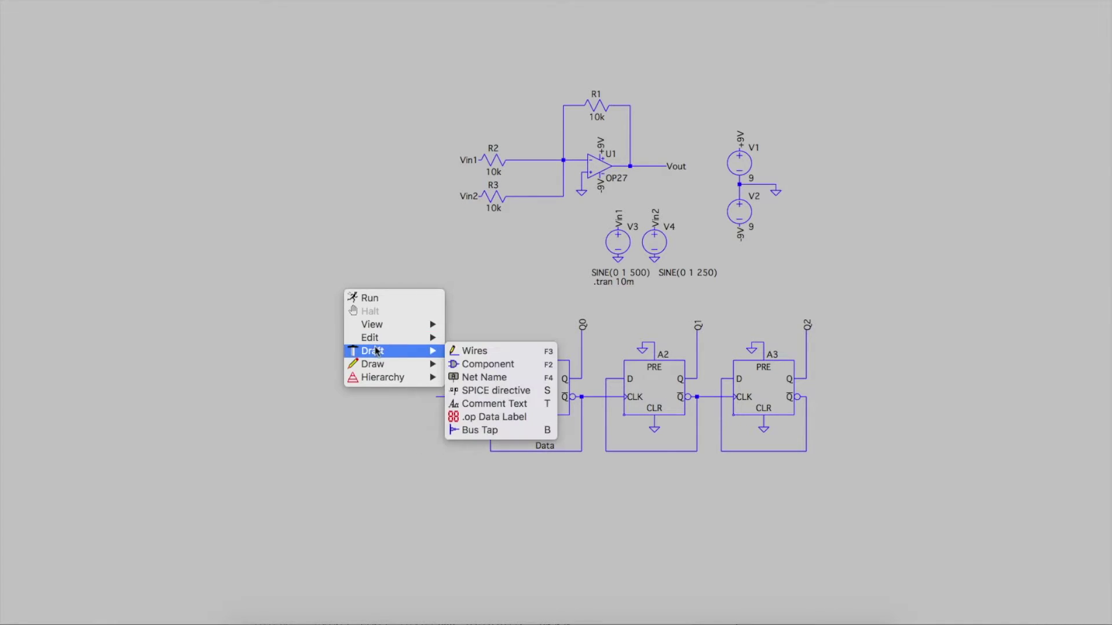
click(472, 365)
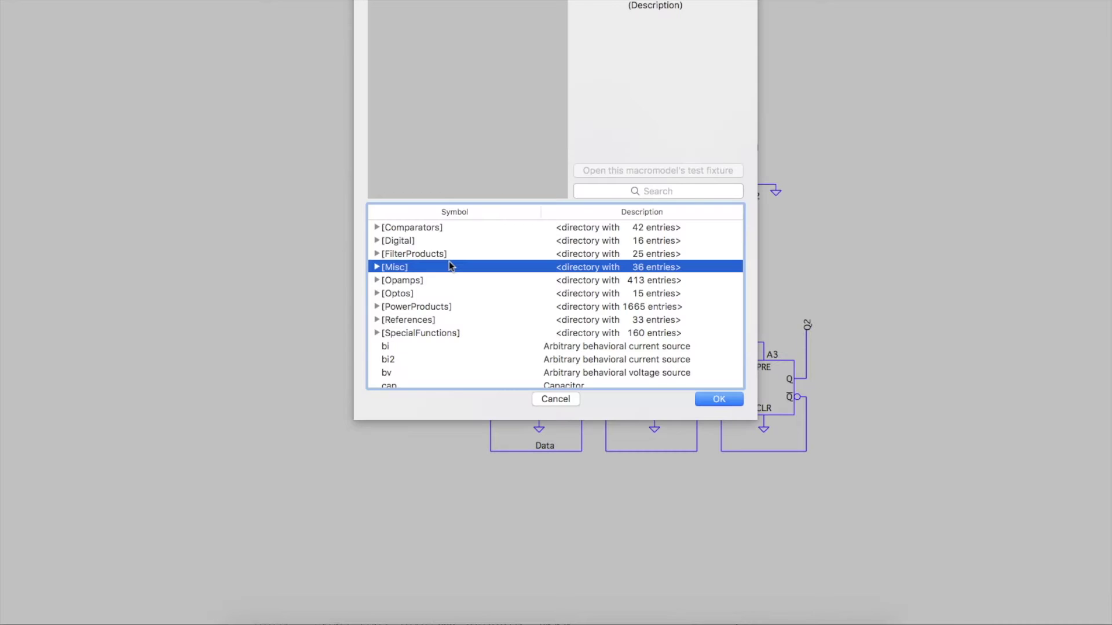
click(378, 267)
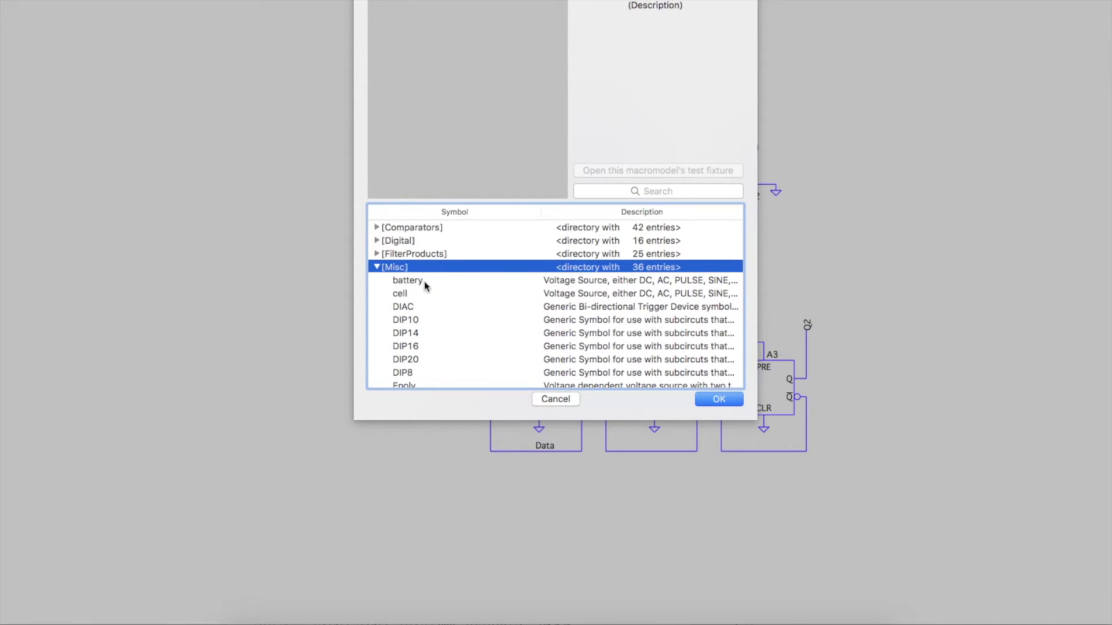
scroll(426, 284, down, 5)
scroll(426, 285, down, 3)
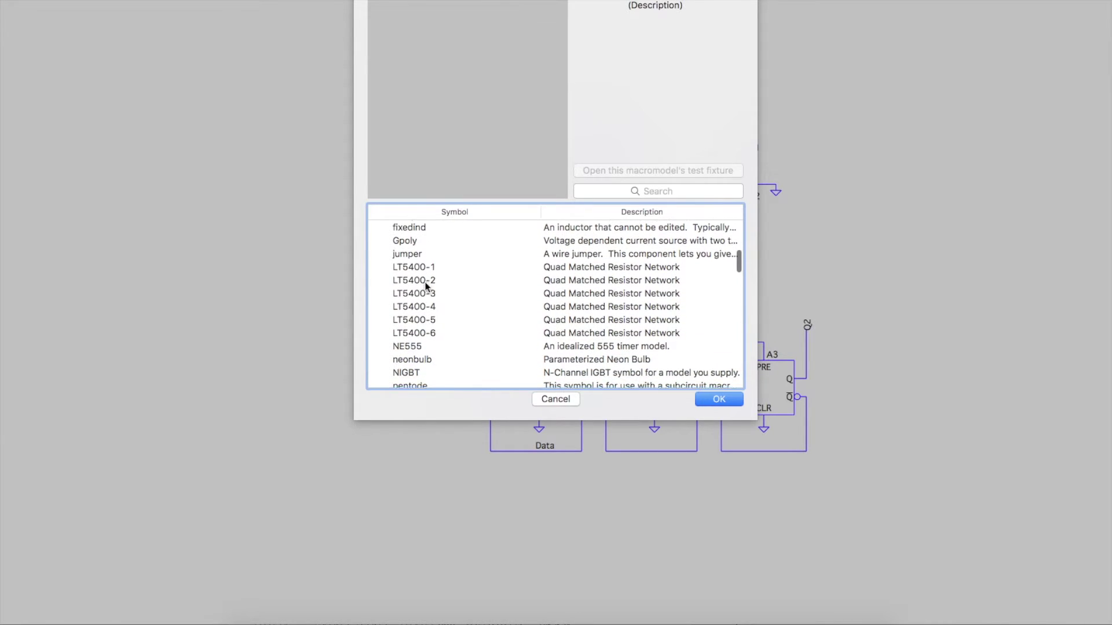
scroll(420, 301, down, 2)
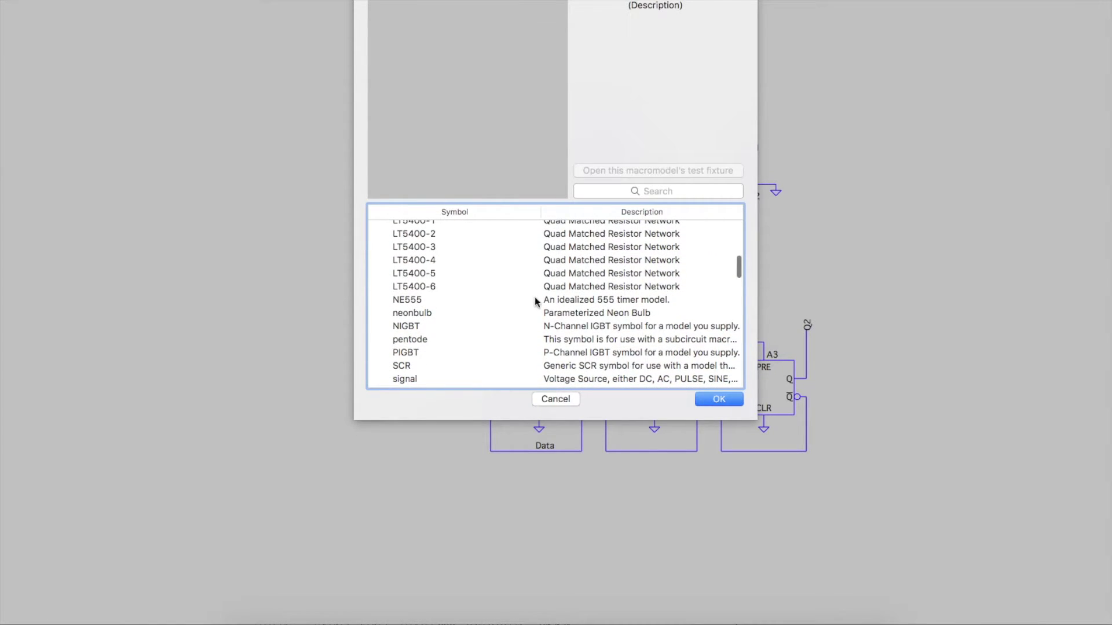
click(633, 300)
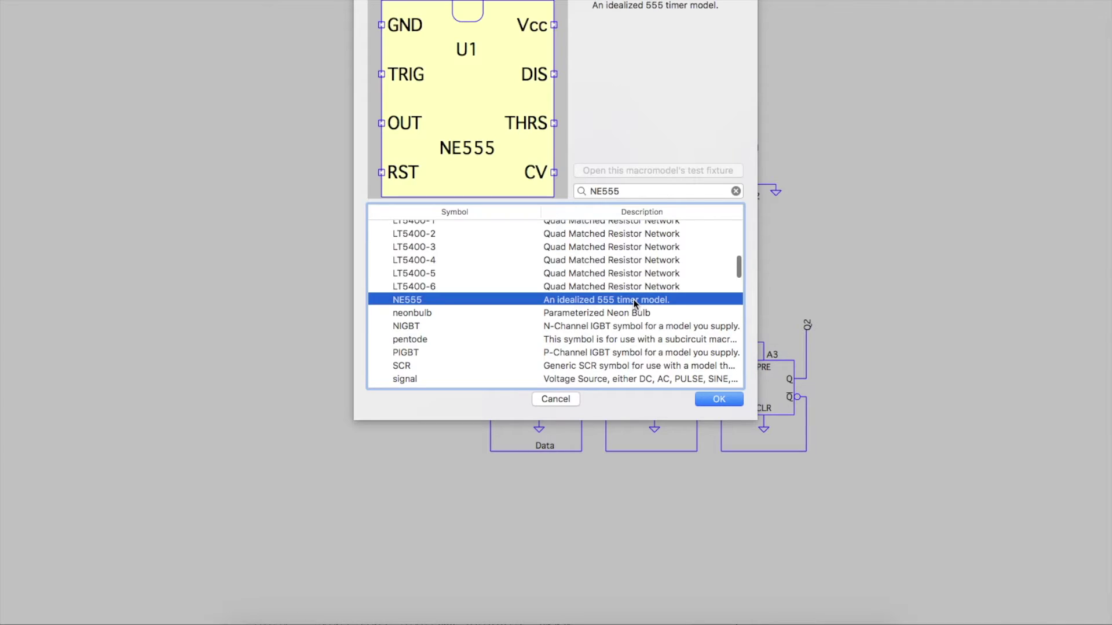
scroll(635, 303, up, 3)
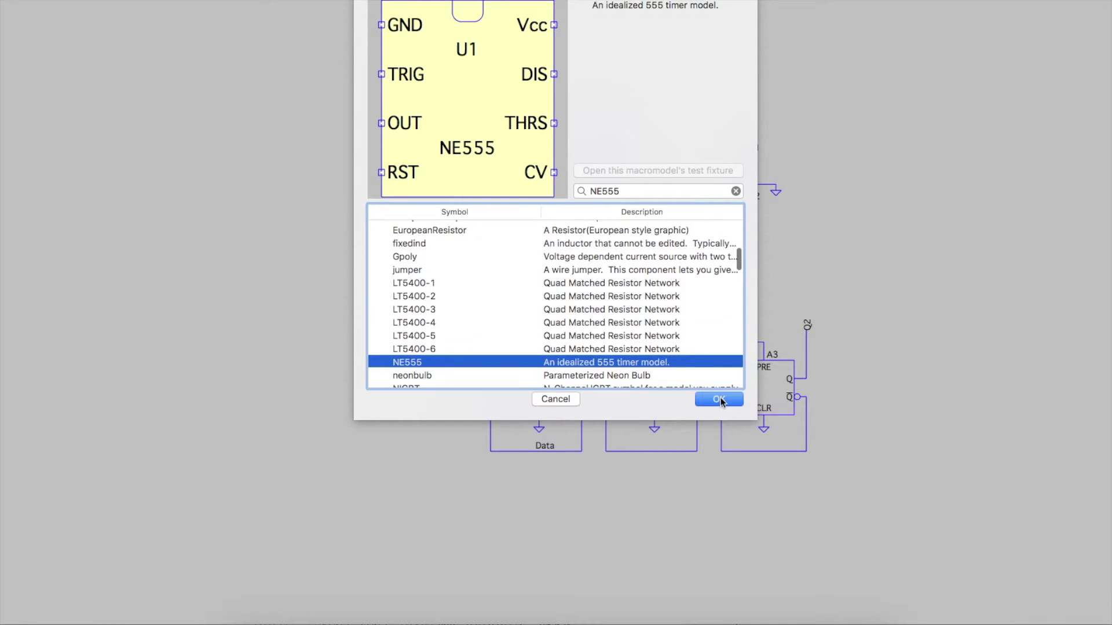
click(721, 400)
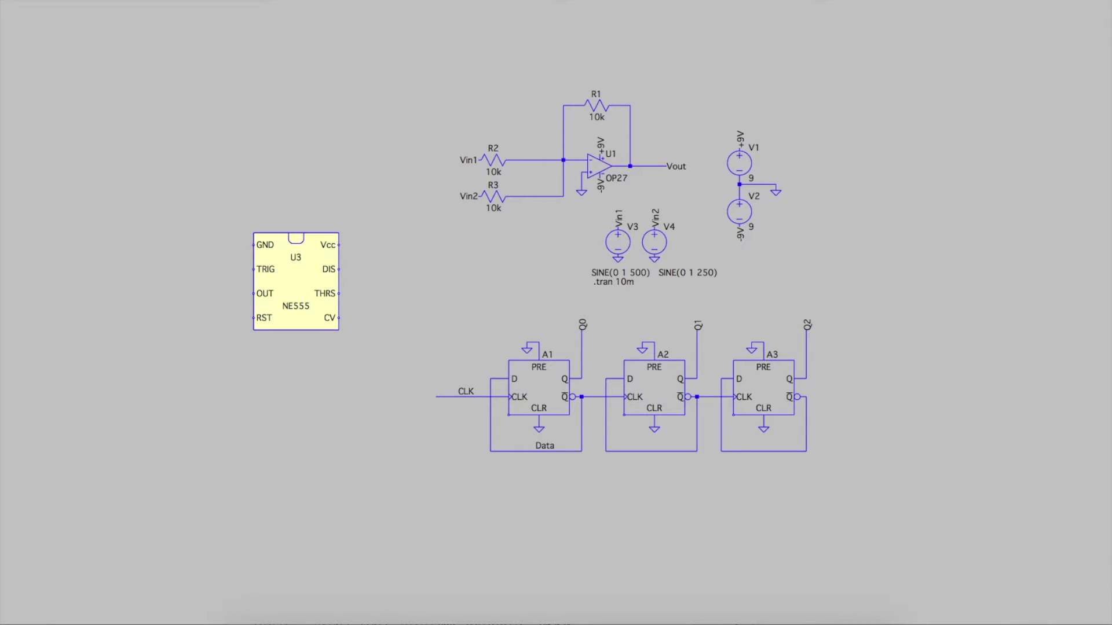
click(335, 268)
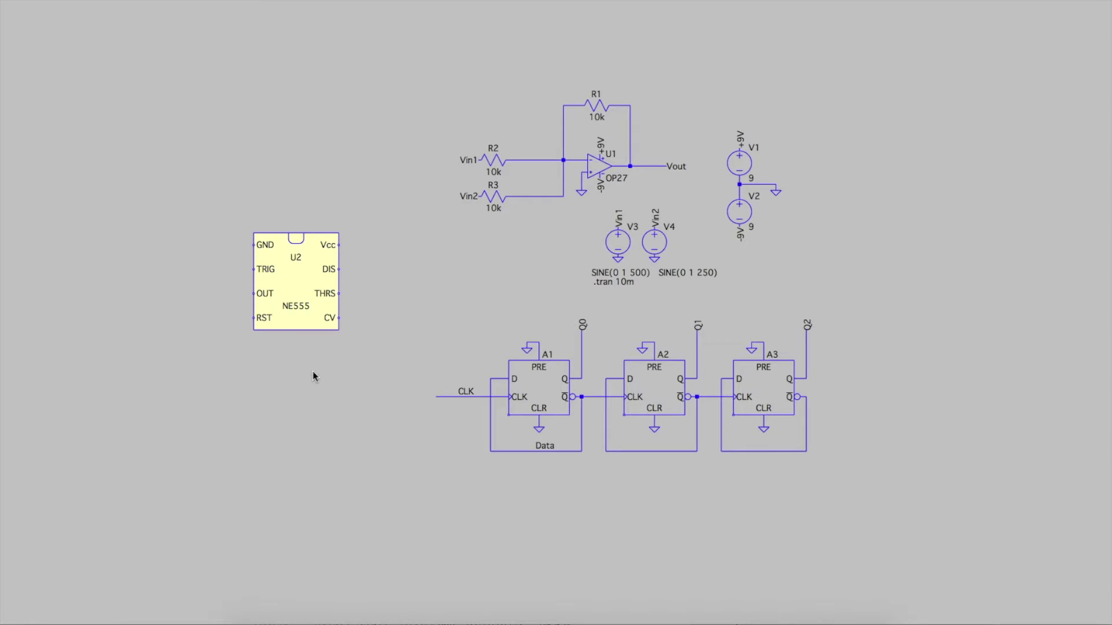
- Draw a wire from the NE555 OUT pin and label it CLK
right_click(313, 377)
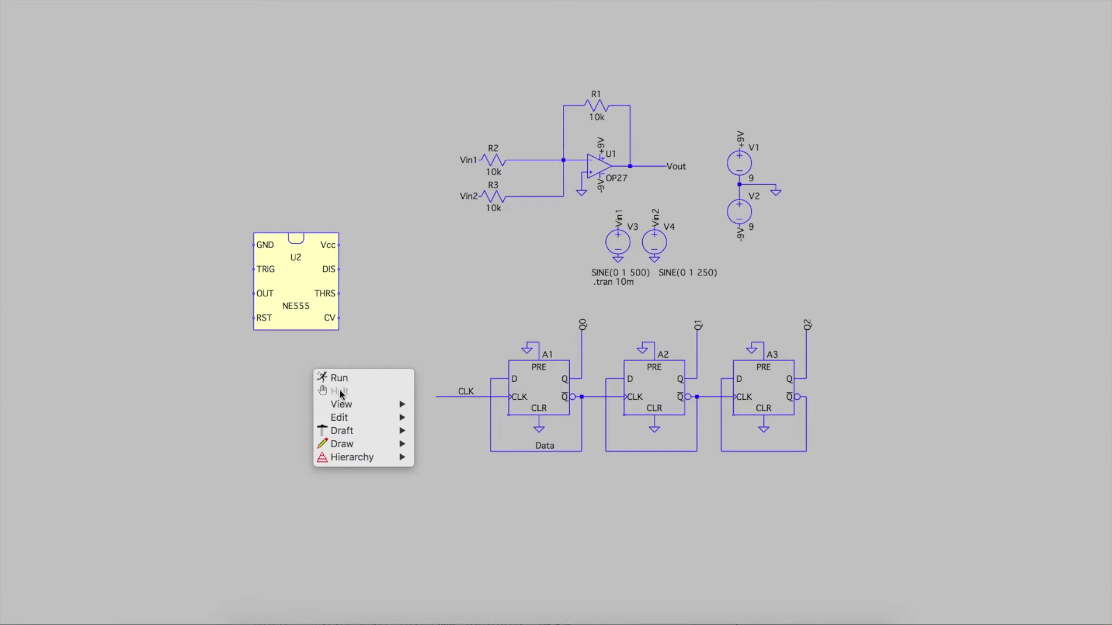
mouse_move(348, 431)
click(458, 430)
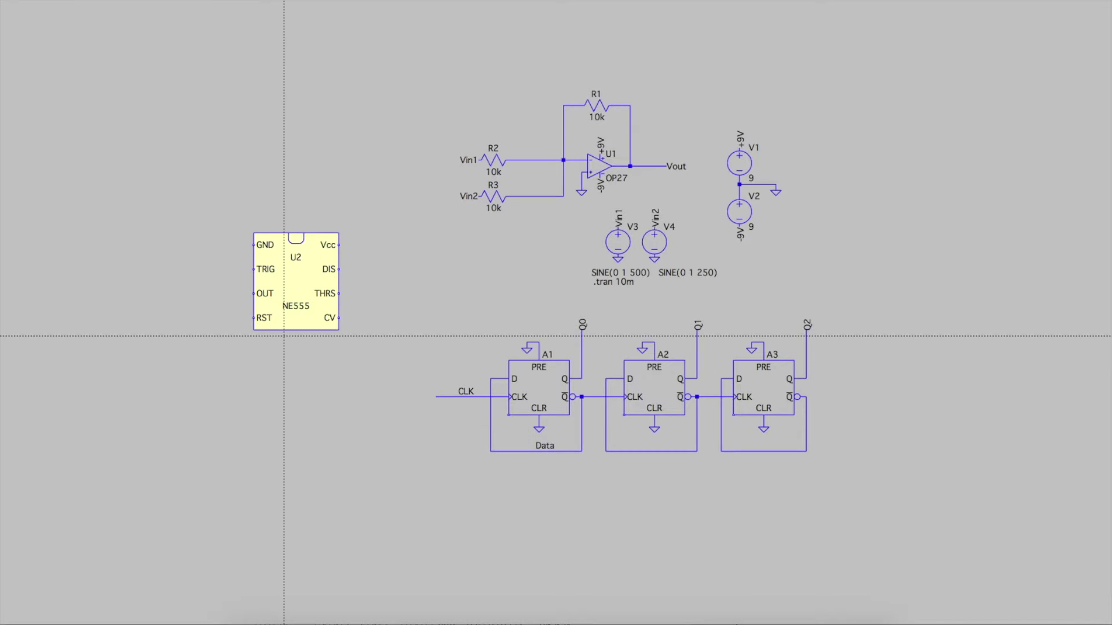
click(254, 293)
click(212, 294)
right_click(232, 341)
mouse_move(267, 401)
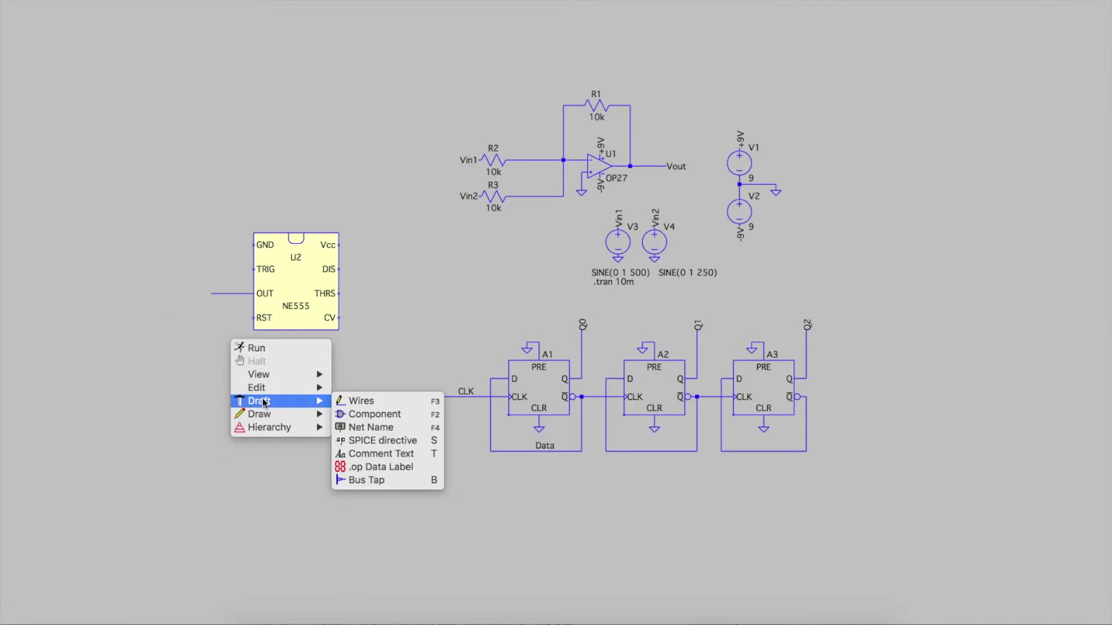
click(370, 428)
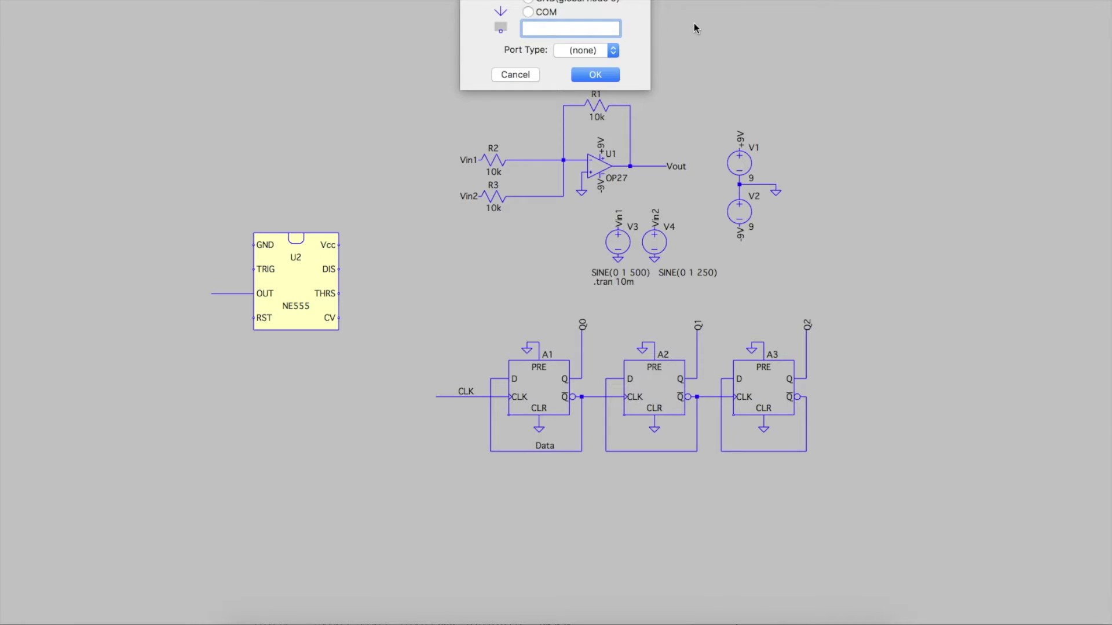
text(CLK)
click(595, 74)
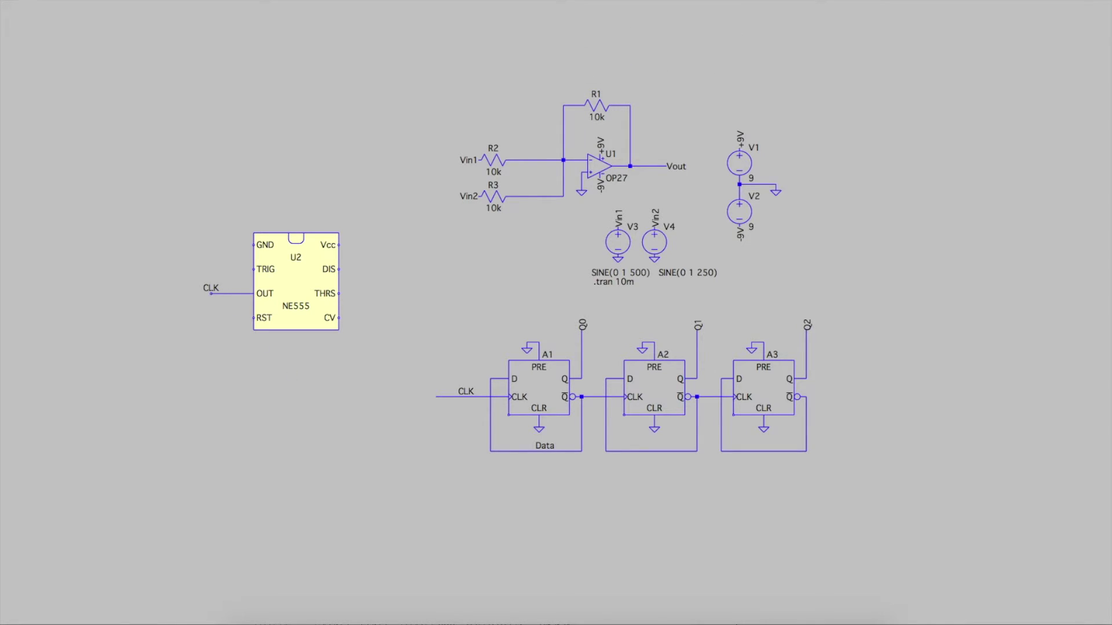
click(210, 294)
key(Escape)
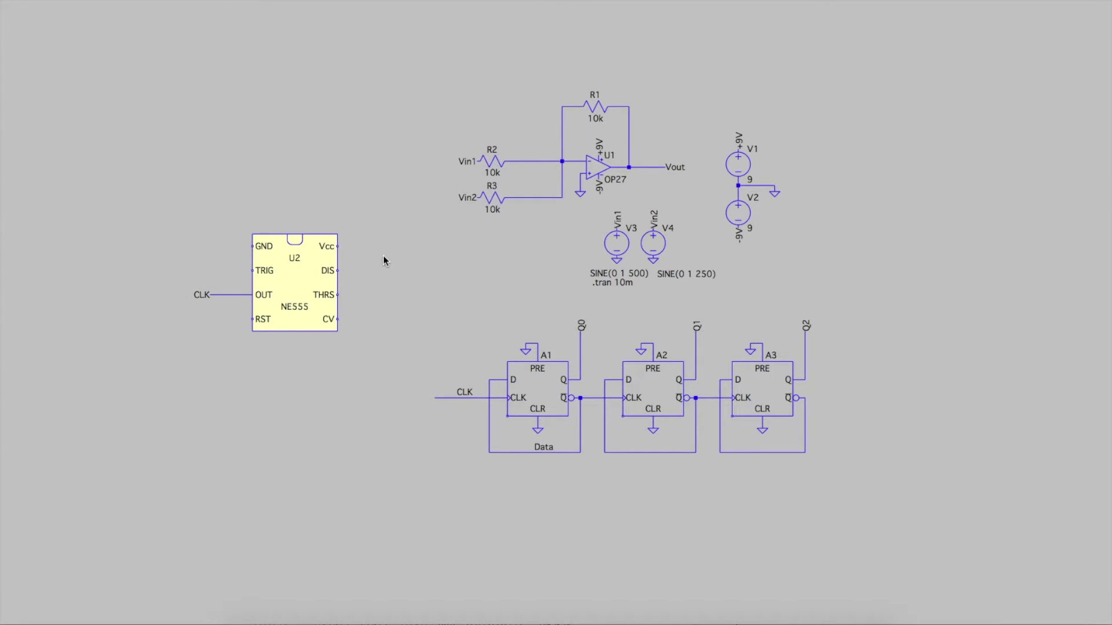
- Put +9V supply labels on the timer's Vcc and RST pins
right_click(367, 203)
click(568, 271)
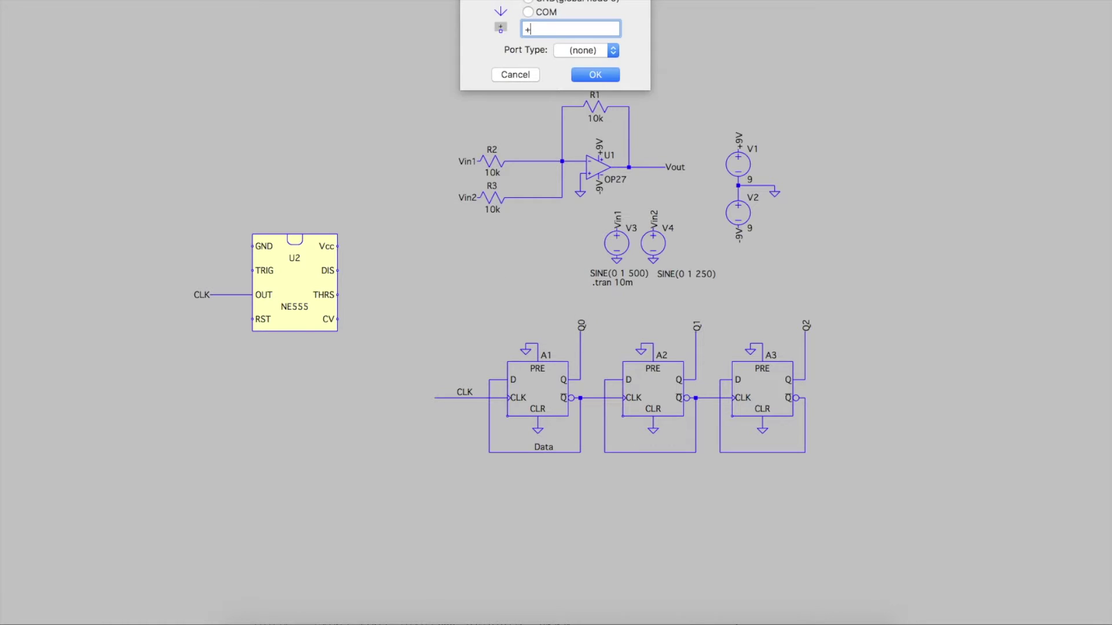
key(Return)
click(338, 246)
click(253, 319)
- Place the 1K and 82K timing resistors beside the timer, joining DIS between them
key(F2)
text(res)
key(Return)
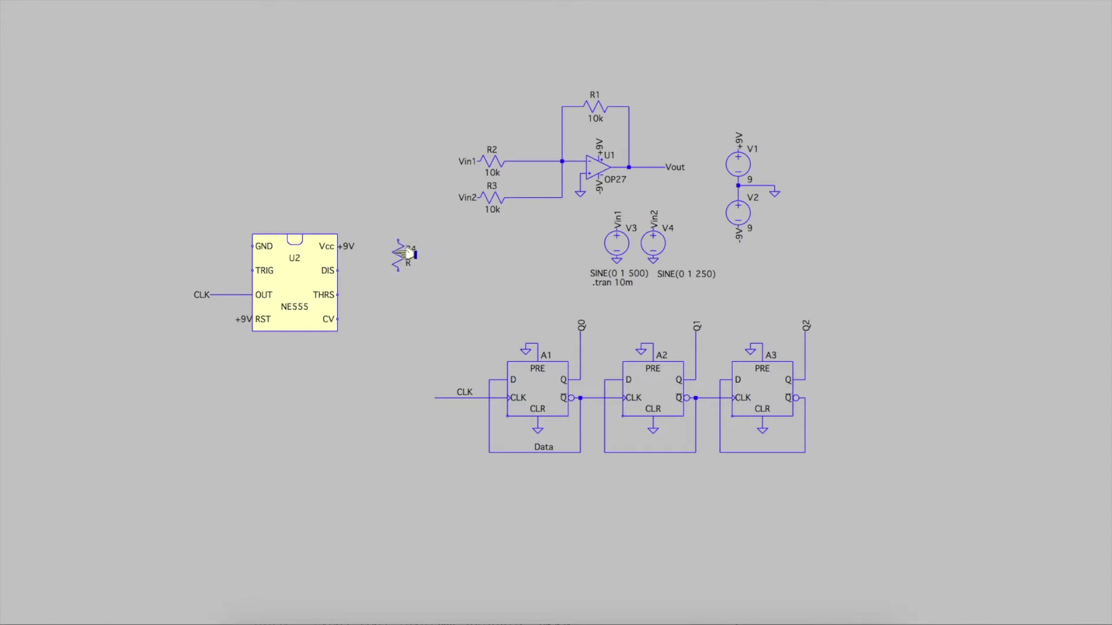
click(381, 365)
key(F3)
click(338, 270)
click(387, 271)
key(Escape)
drag(380, 370, 386, 286)
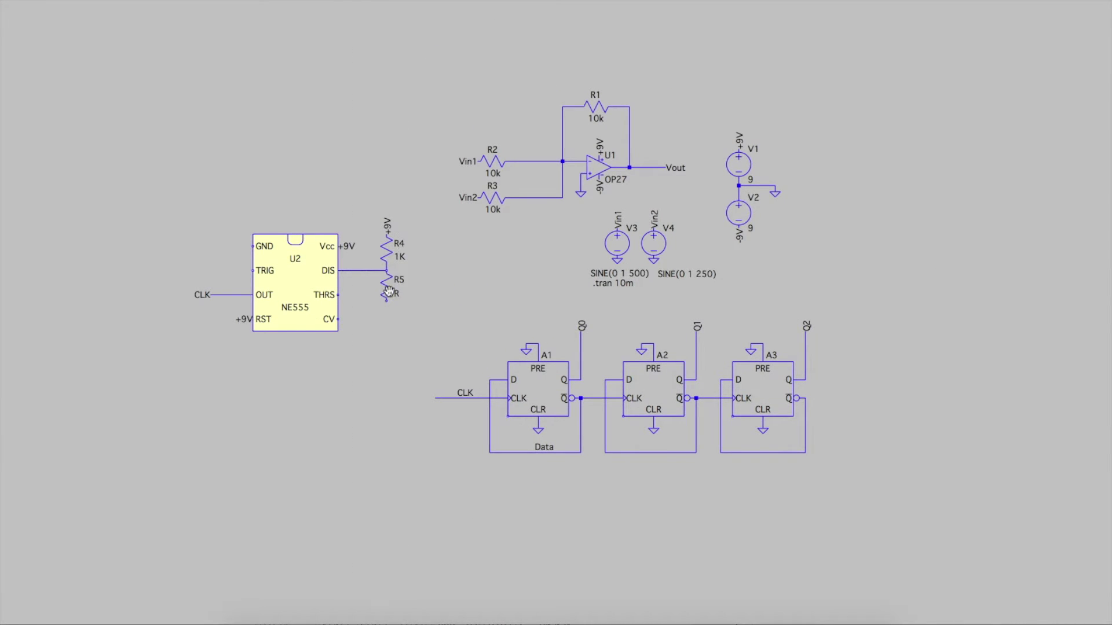
- Wire the THRS and TRIG pins to the bottom of resistor R5
right_click(446, 322)
click(608, 380)
click(338, 295)
click(387, 300)
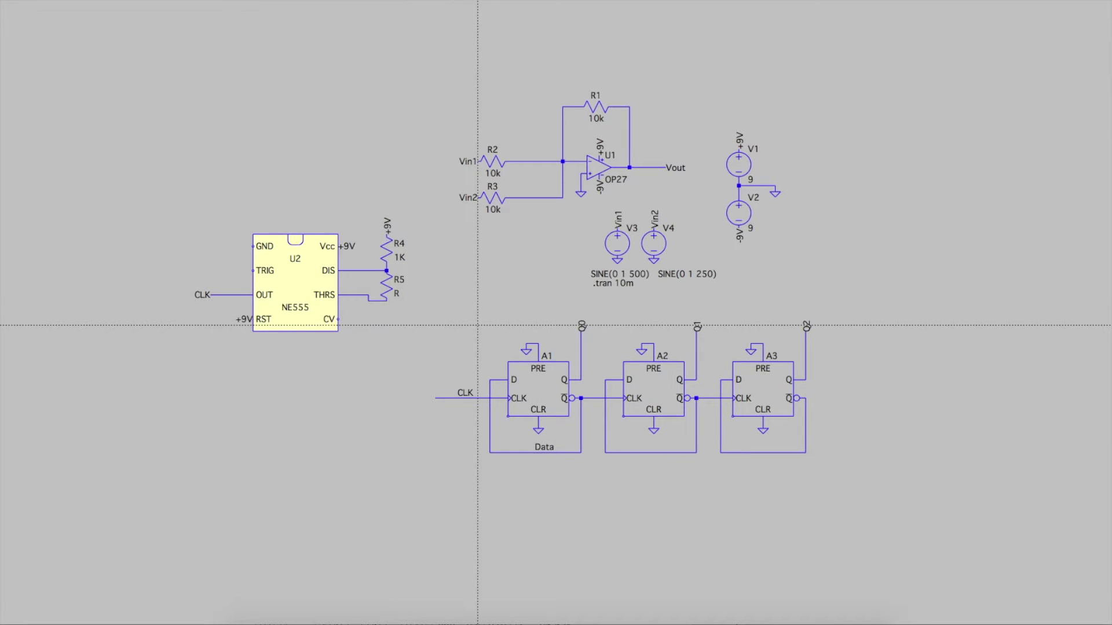
click(253, 271)
click(222, 355)
click(387, 300)
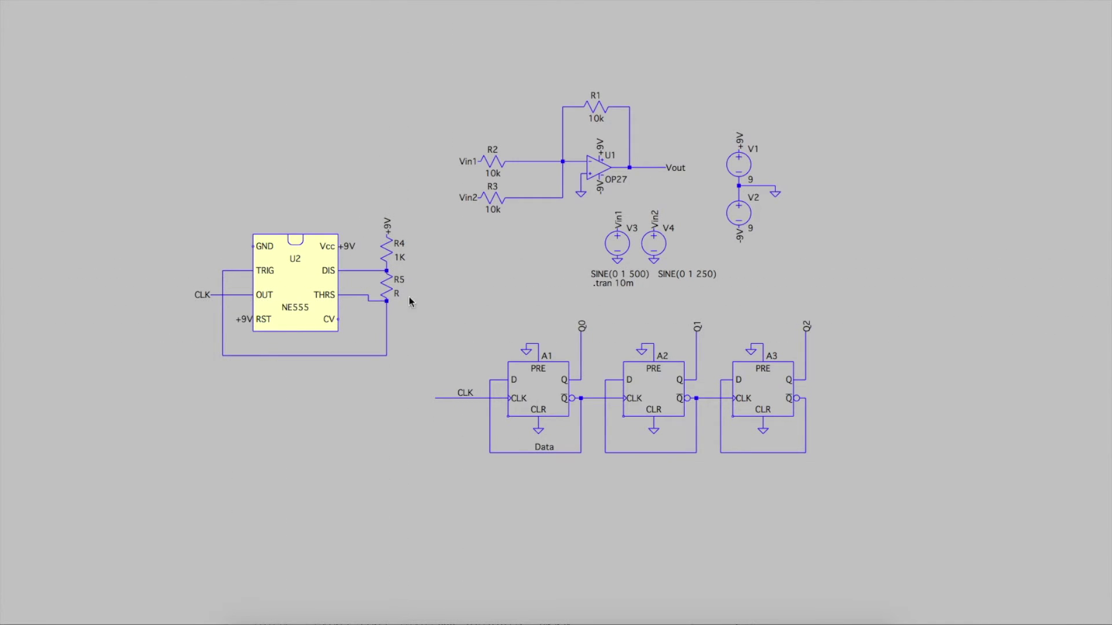
- Add the 10n capacitor C1 below the resistors and ground the timer's GND pin
key(F2)
text(cap)
key(Return)
right_click(293, 328)
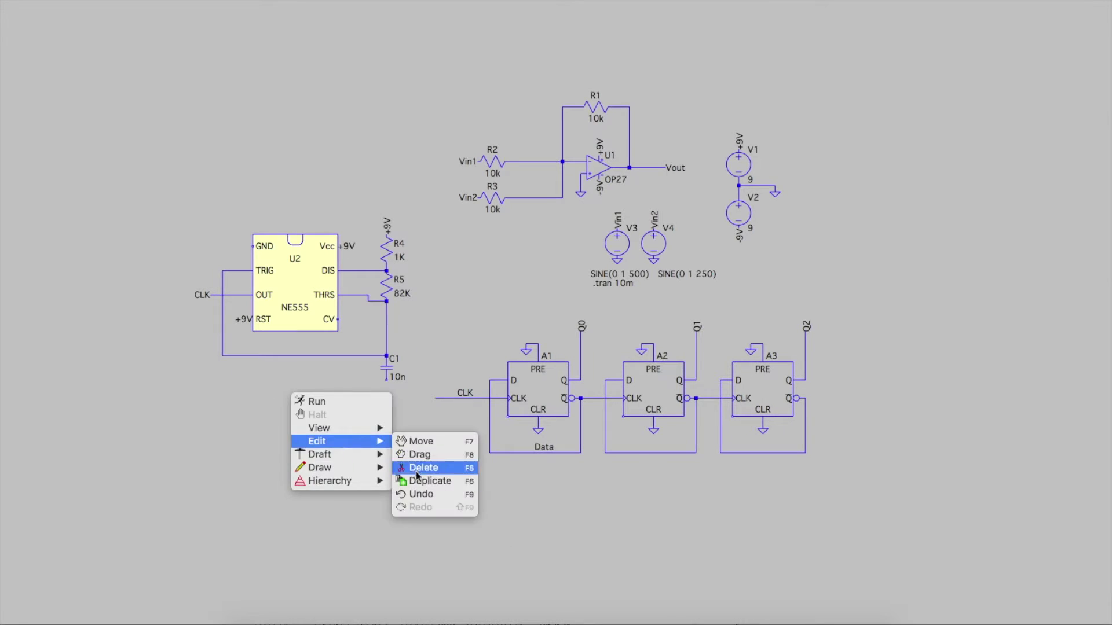
click(434, 472)
key(Escape)
click(240, 255)
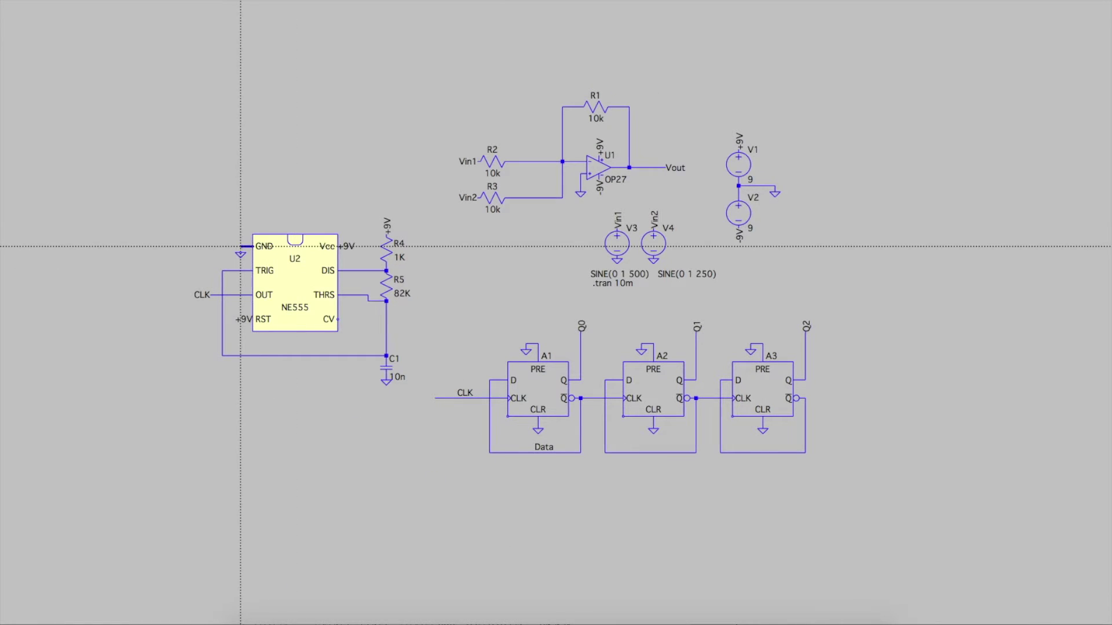
key(Escape)
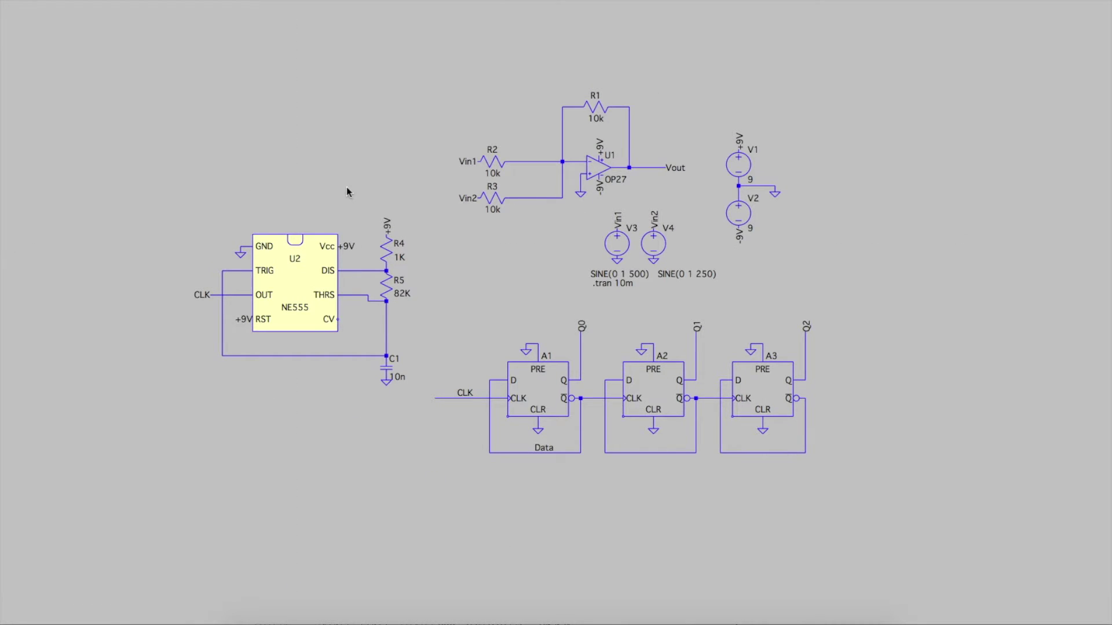
- Run the simulation to plot the 9 V square-wave V(clk) with V(q0)
key(F7)
key(Escape)
key(F7)
key(Escape)
key(super+r)
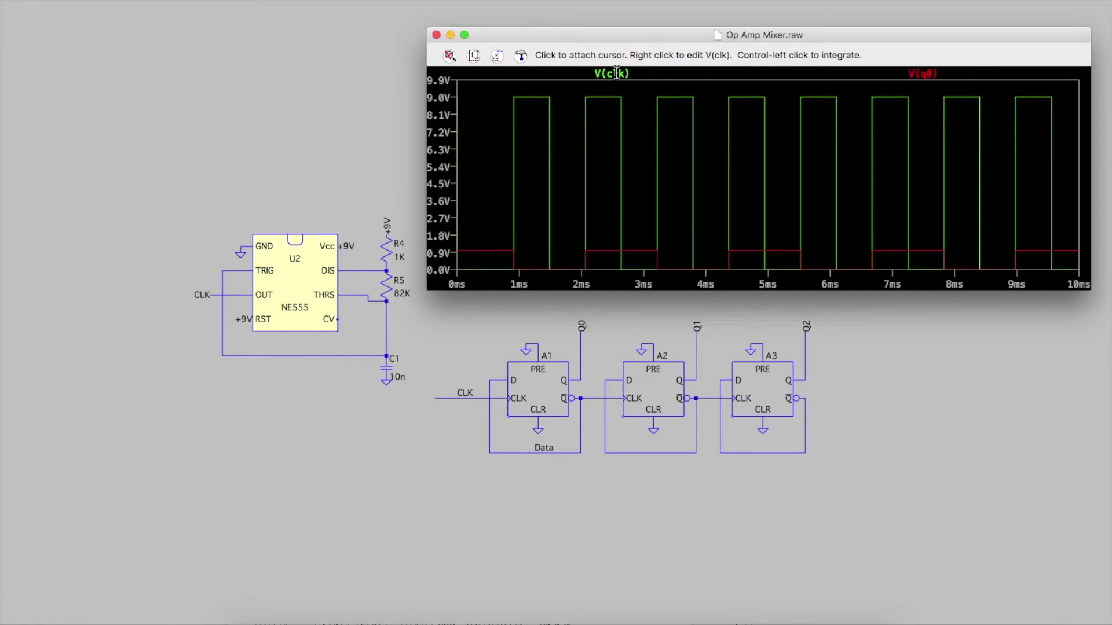
- Span one V(clk) period with cursors (~866 Hz), then move a cursor onto V(q0) (~435 Hz)
click(616, 73)
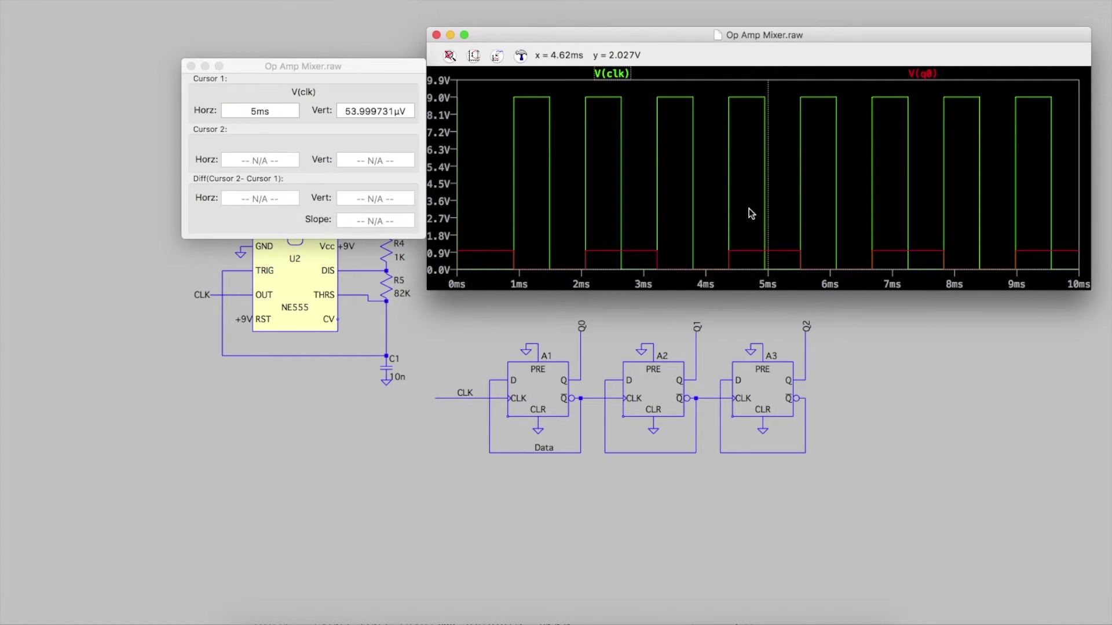
drag(767, 104, 657, 106)
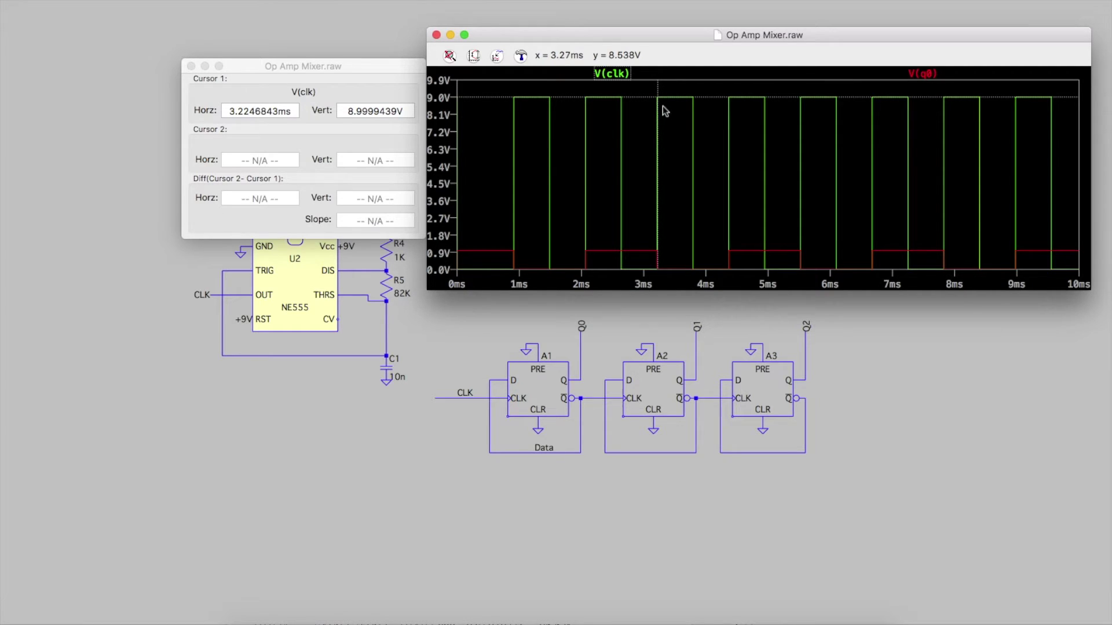
click(620, 73)
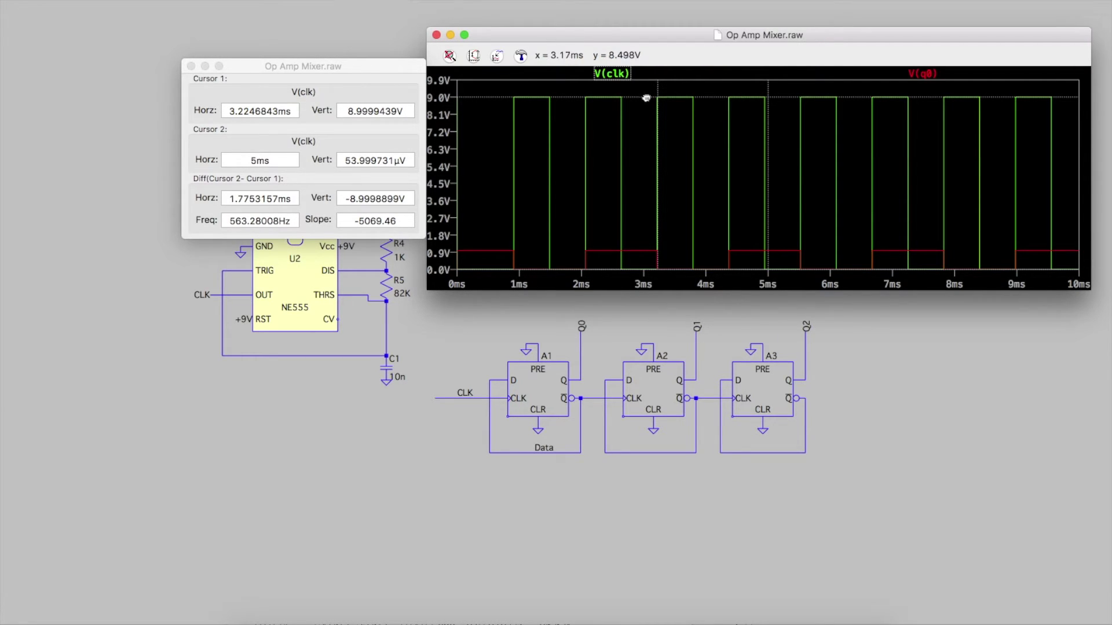
drag(650, 99, 749, 99)
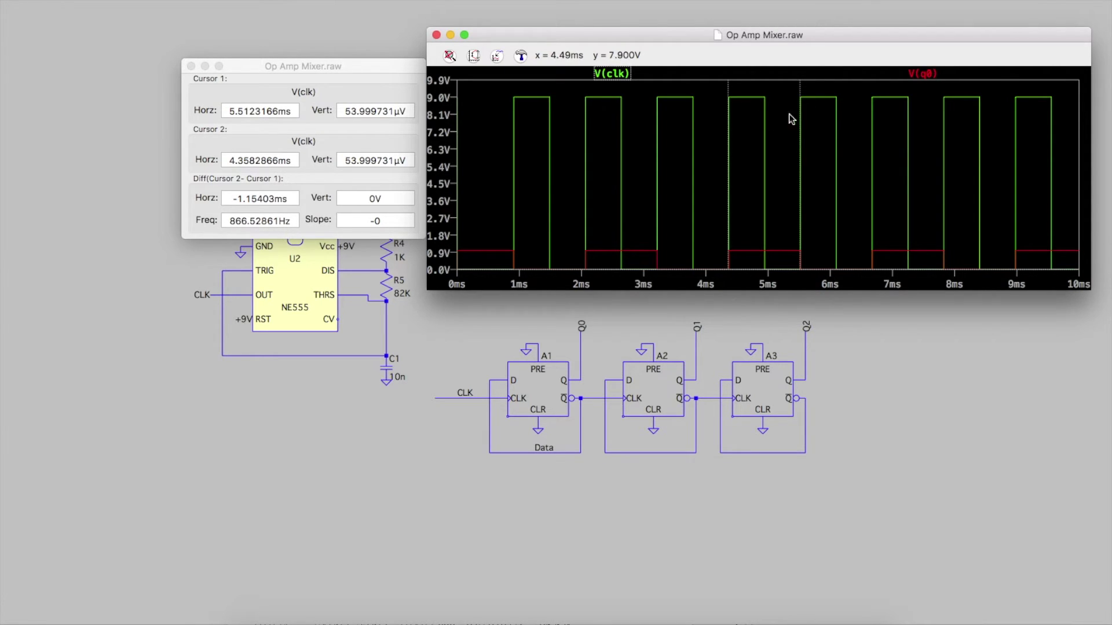
drag(799, 99, 872, 108)
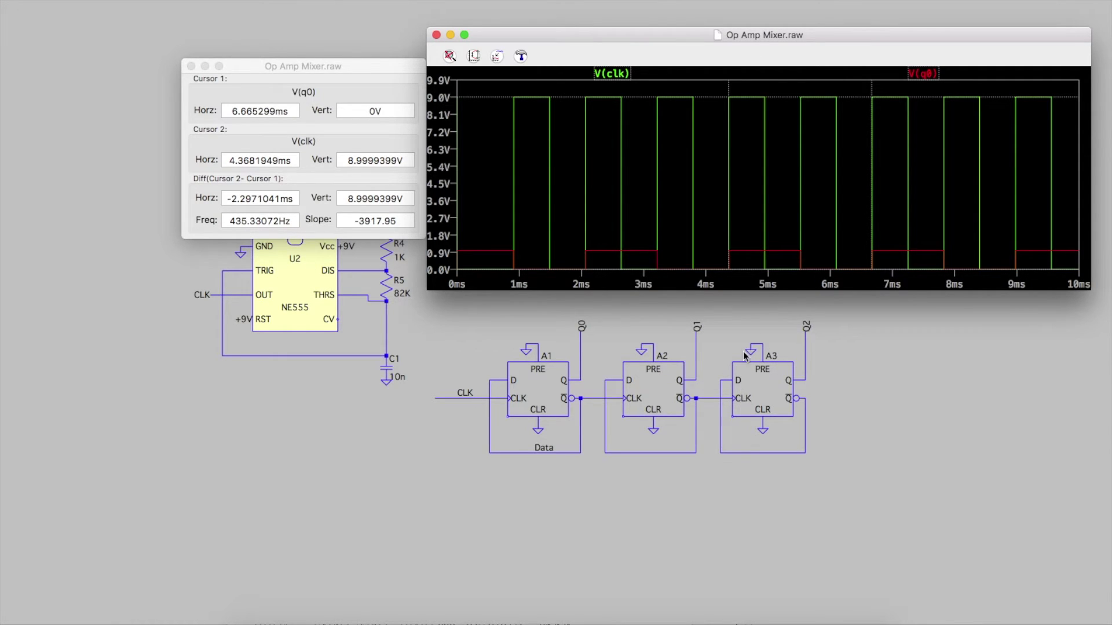
drag(744, 34, 776, 15)
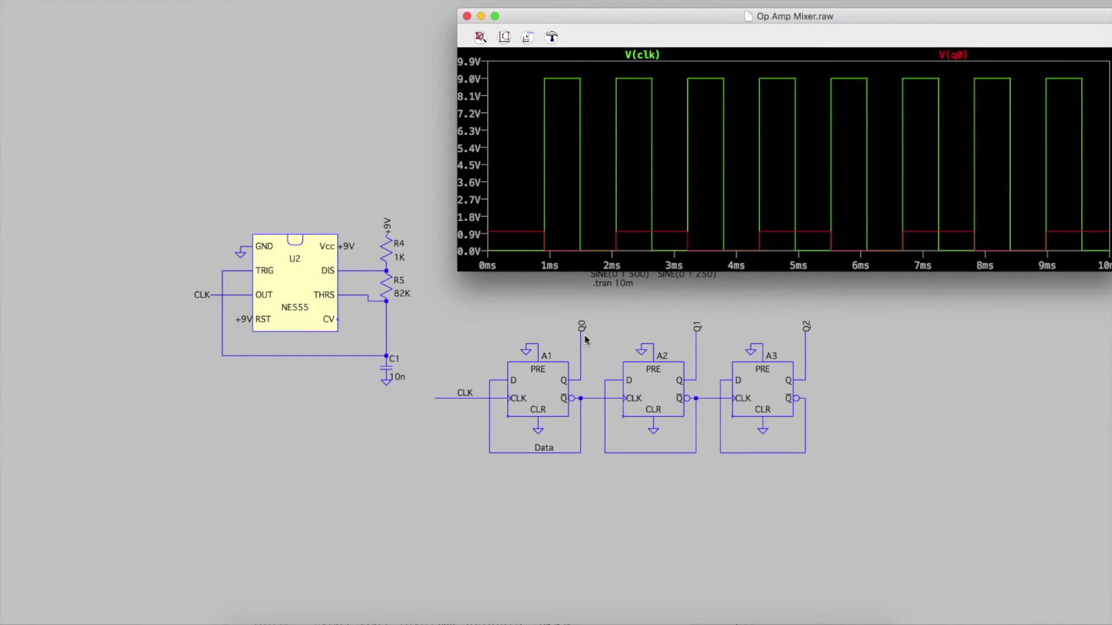
- Close the waveform plot and name R2's input net CLK instead of Vin1
click(467, 16)
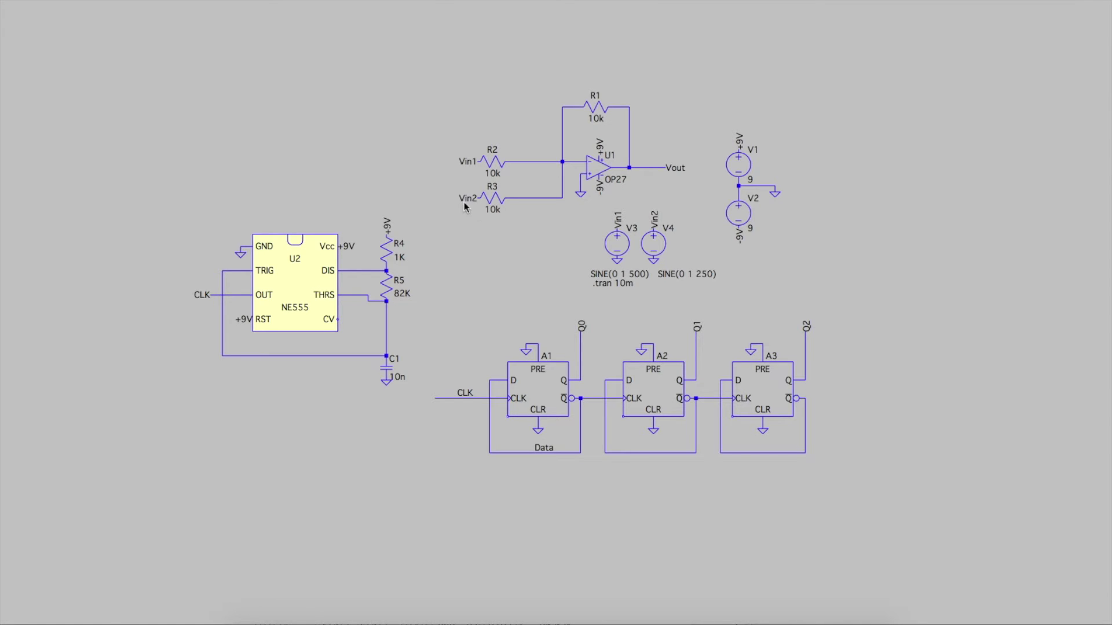
text(n)
text(CLK)
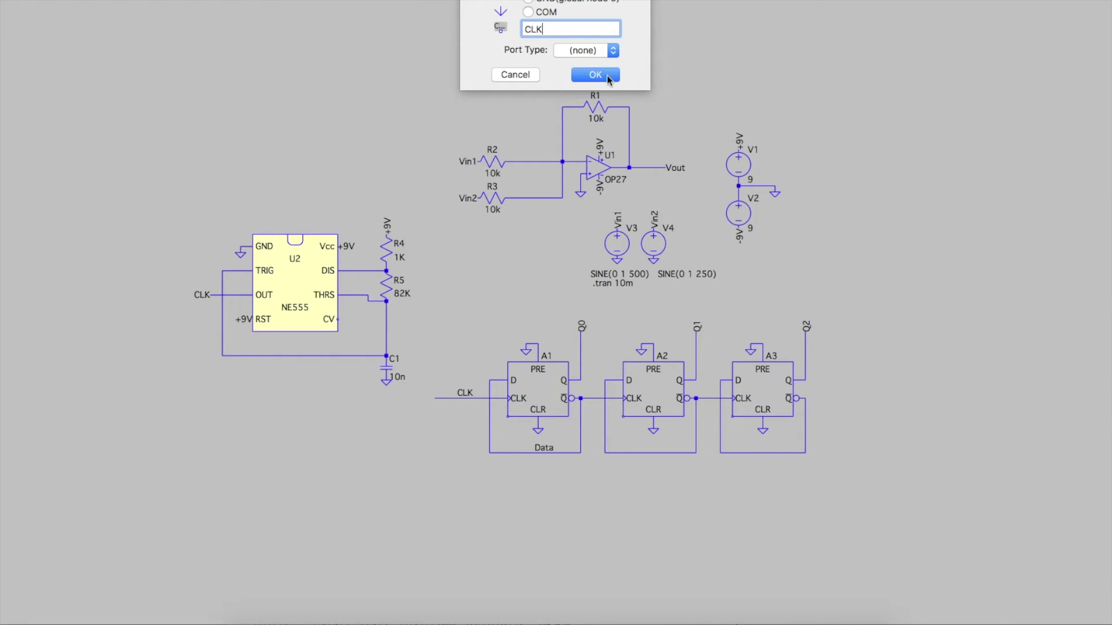
click(594, 74)
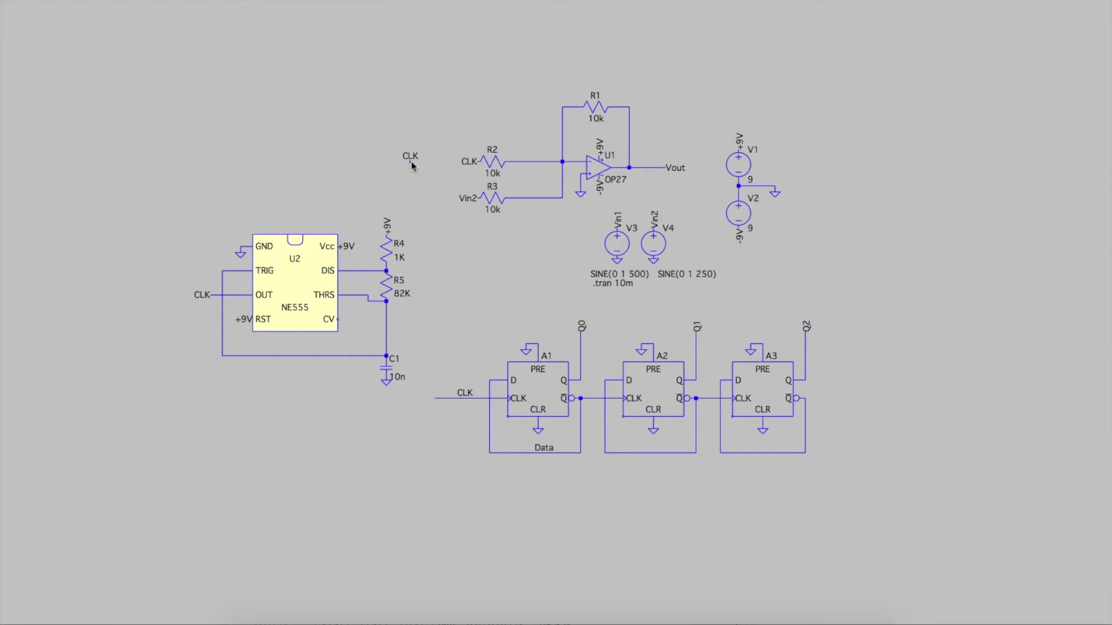
- Label R3's input Q0 in place of Vin2 and tidy R2's wire end
right_click(412, 165)
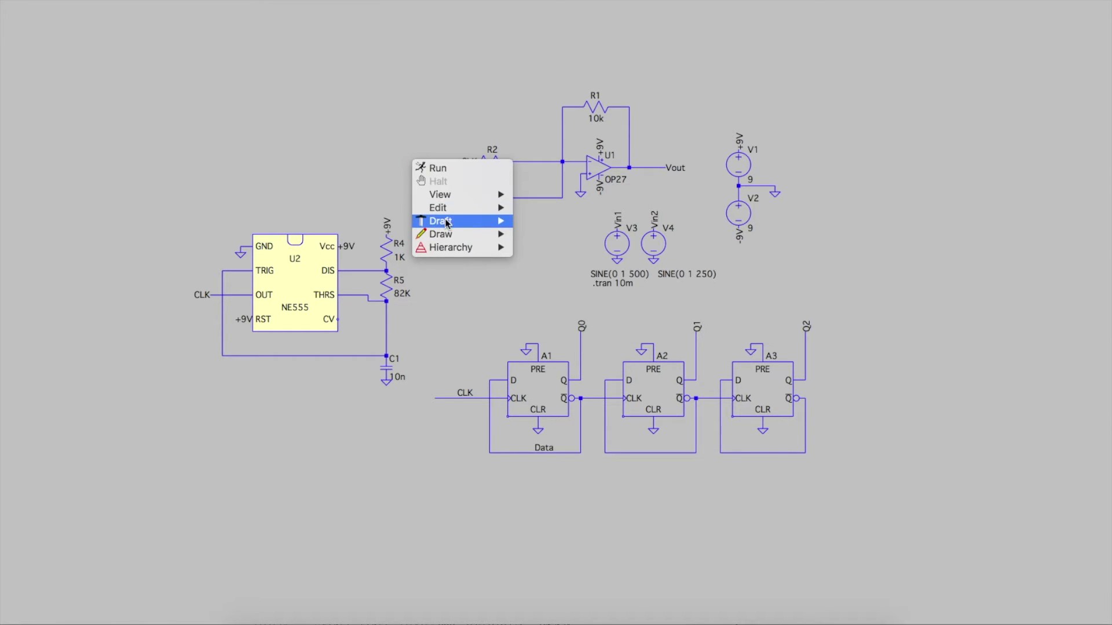
mouse_move(475, 221)
click(532, 248)
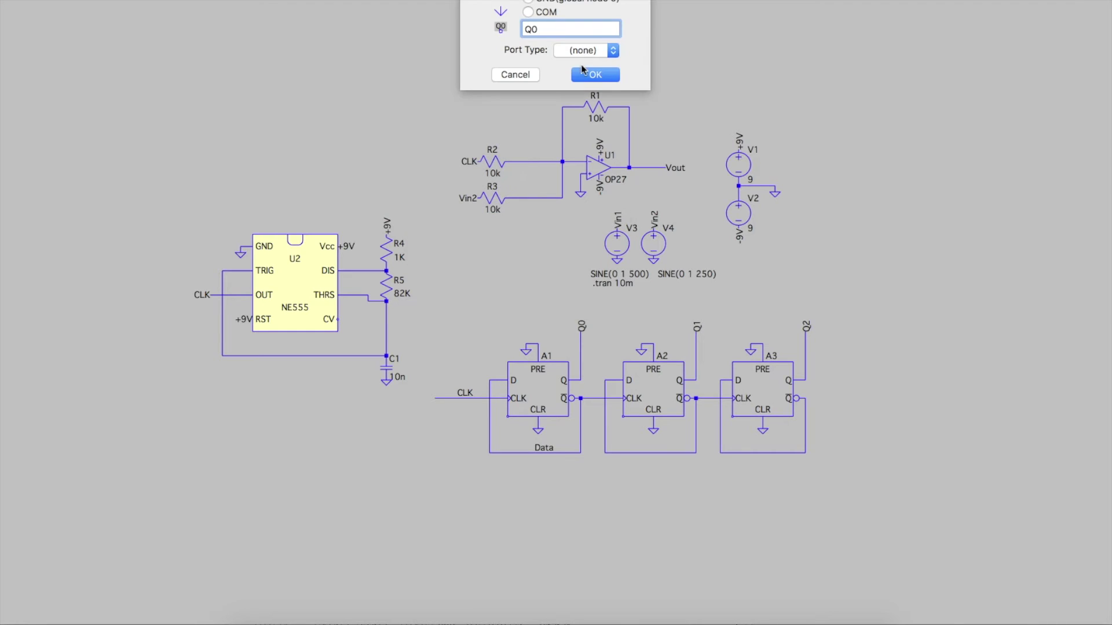
click(585, 76)
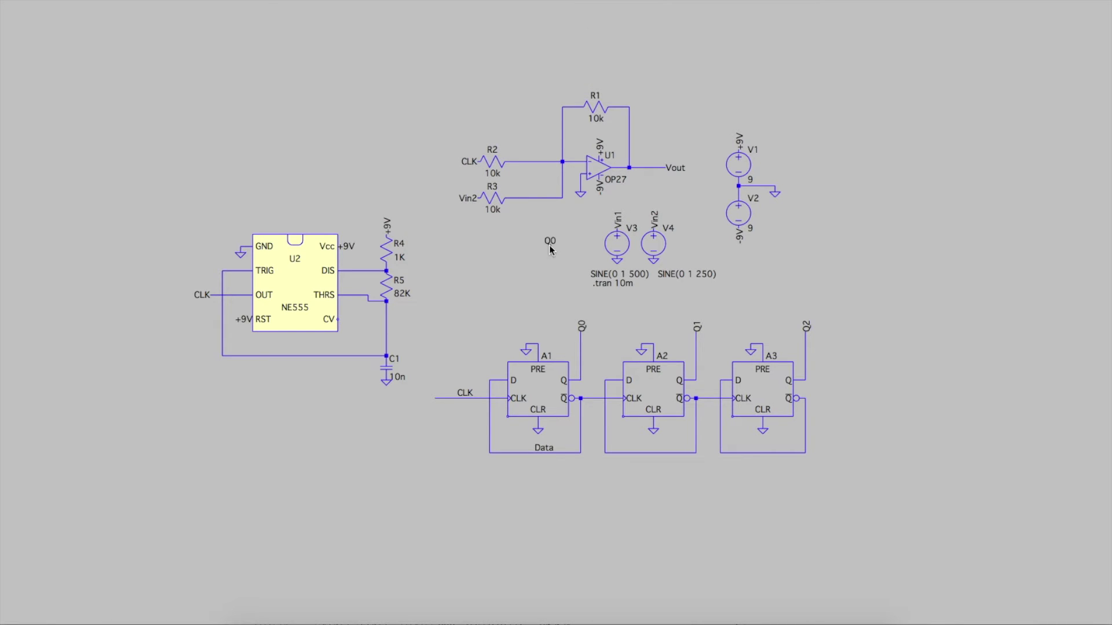
click(477, 200)
key(F8)
click(509, 165)
- Drag the NE555 circuit up to the top-left and shift the op-amp summer left
right_click(472, 276)
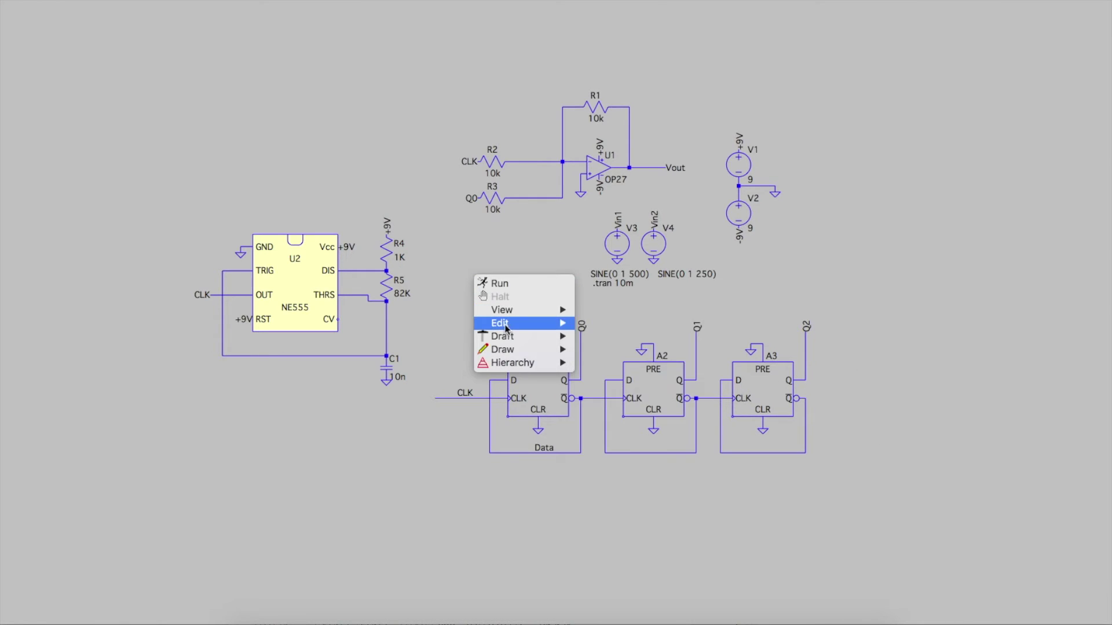
mouse_move(507, 337)
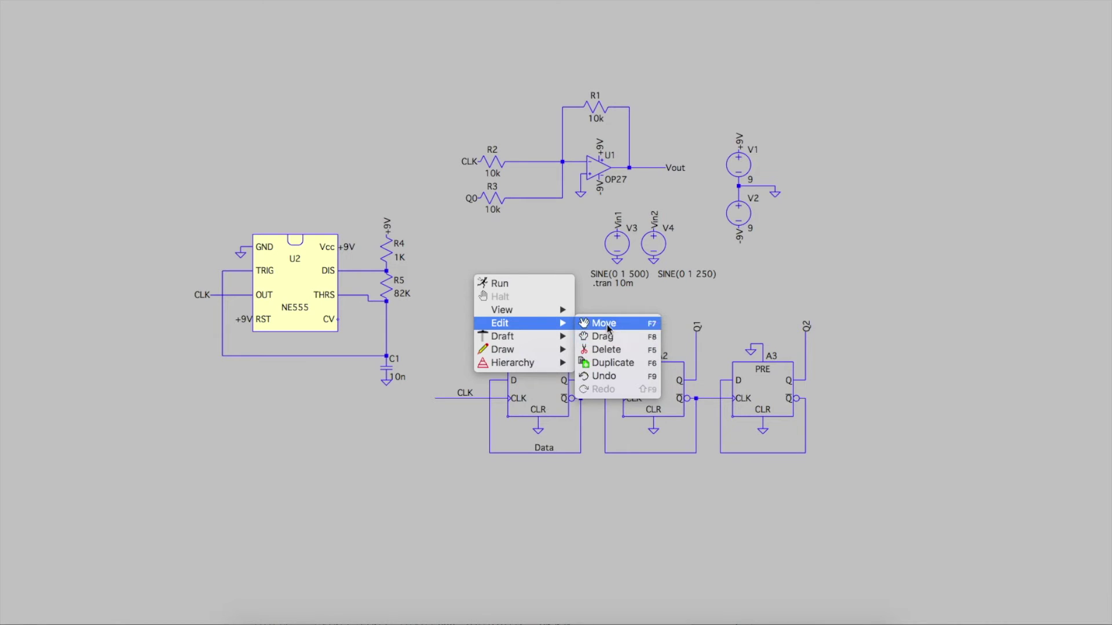
click(602, 337)
drag(157, 192, 247, 233)
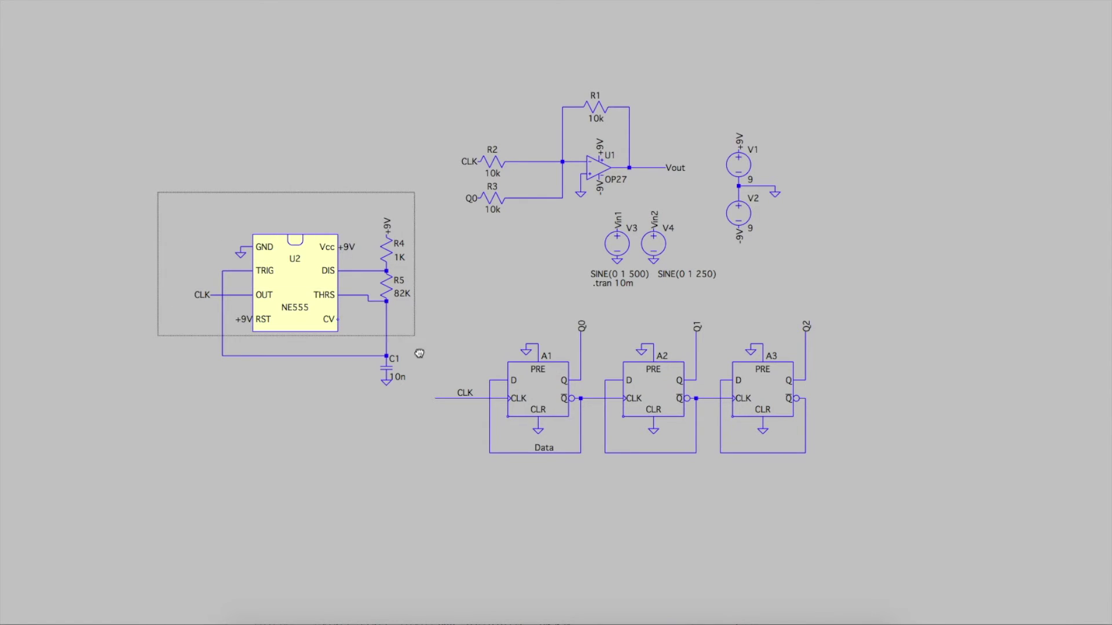
drag(419, 354, 410, 403)
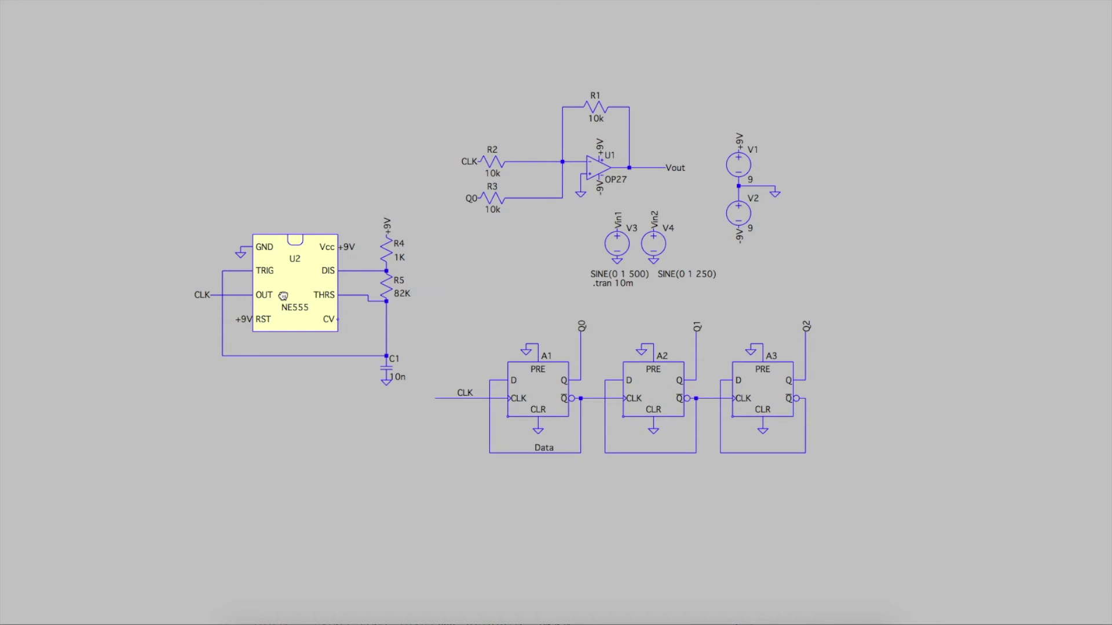
drag(283, 296, 293, 168)
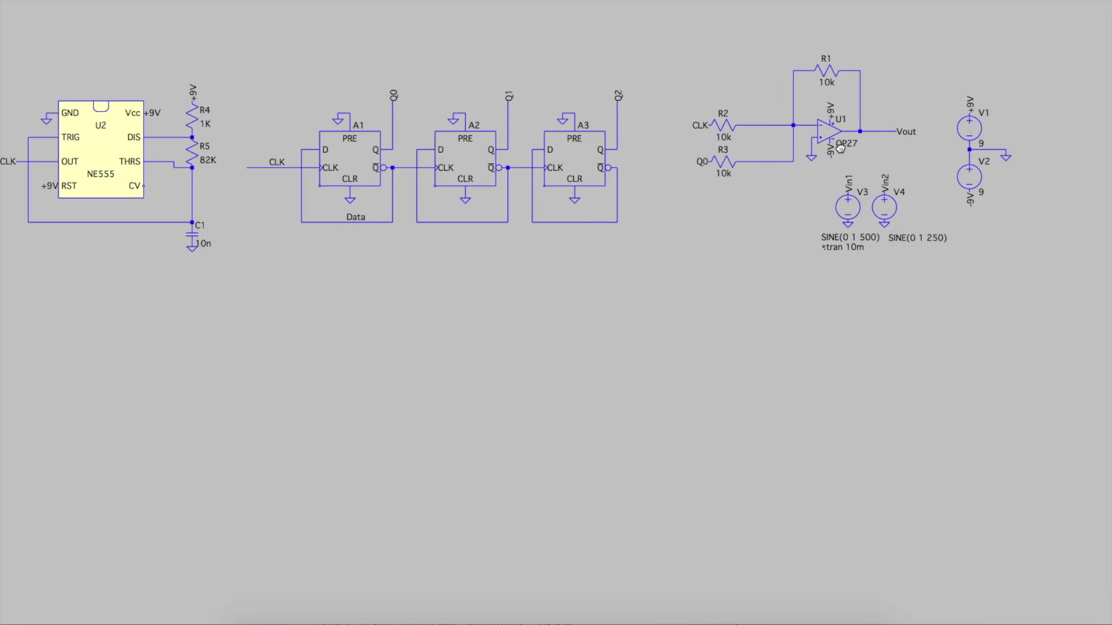
drag(840, 148, 821, 147)
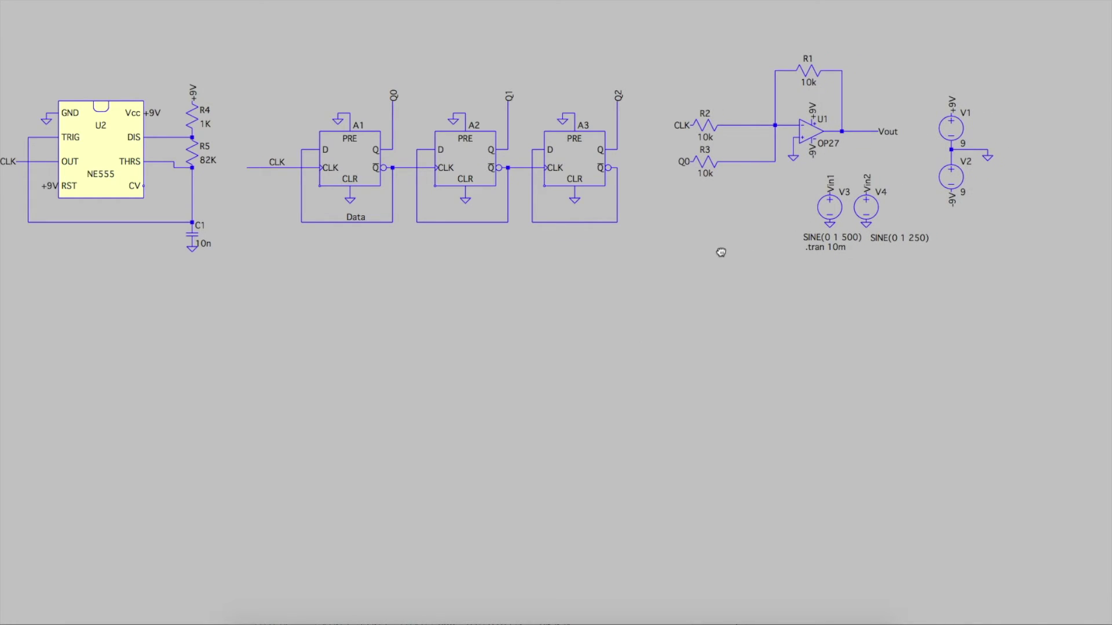
right_click(575, 293)
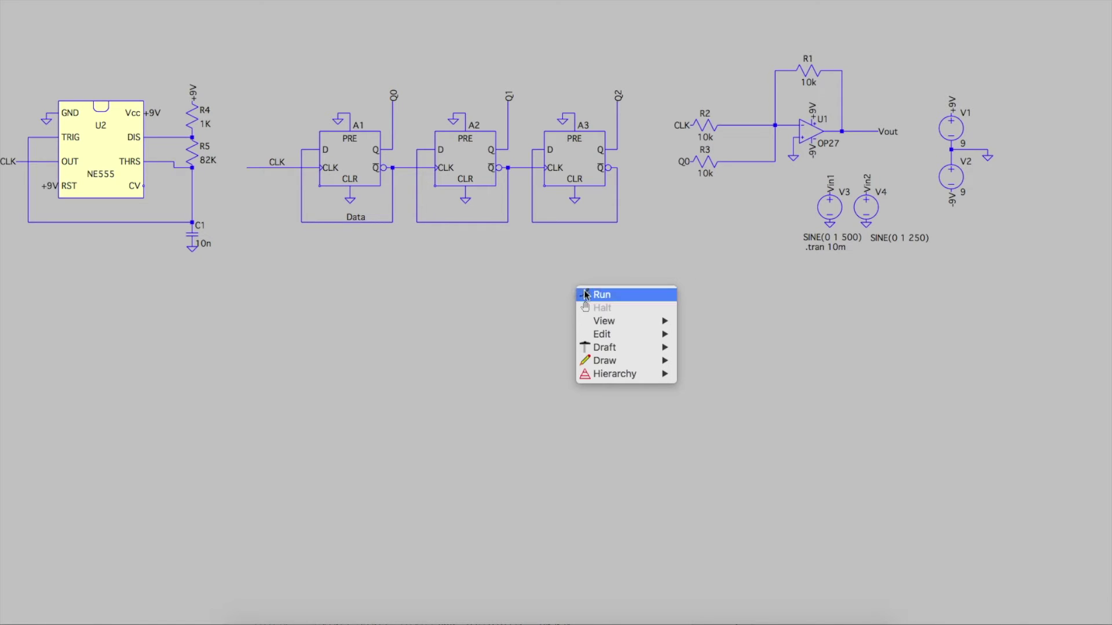
- Rerun the simulation and enlarge the waveform plot wider and taller
click(596, 296)
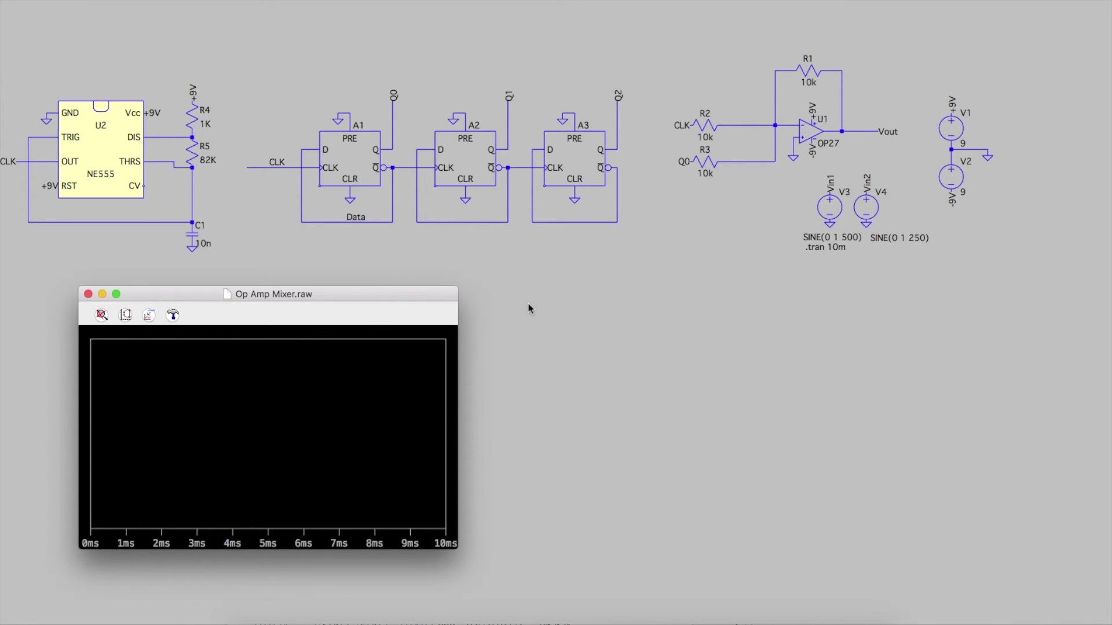
click(604, 369)
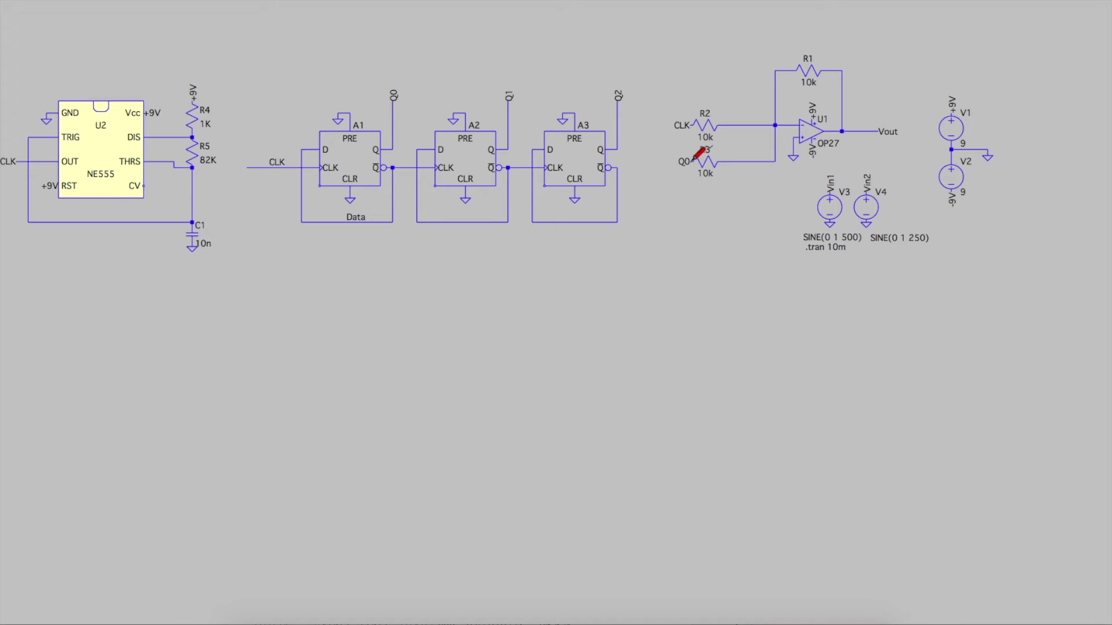
right_click(686, 221)
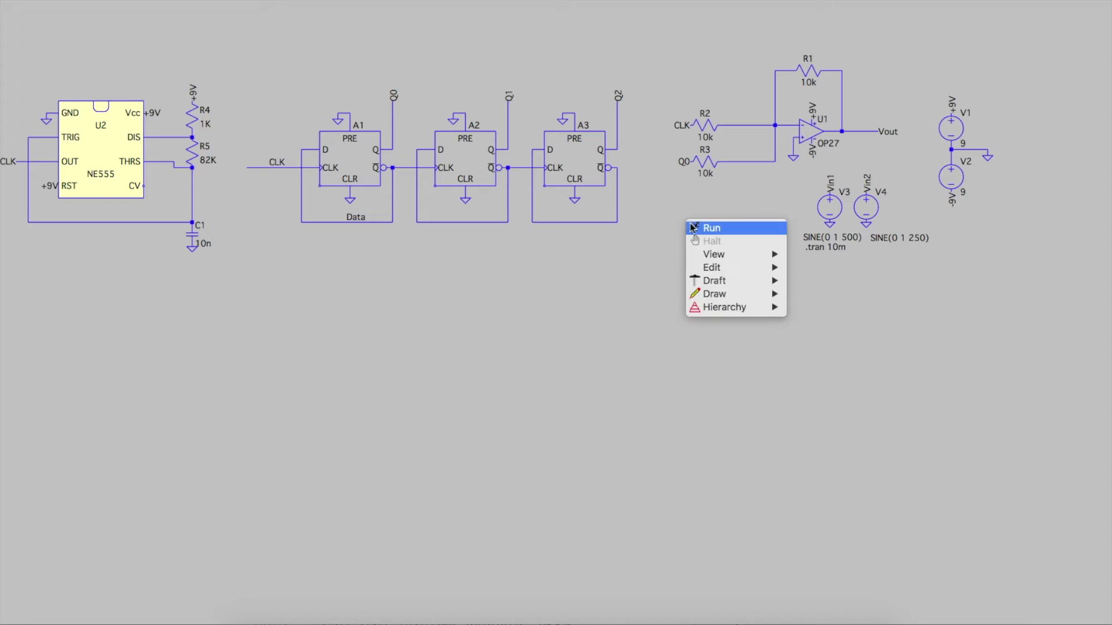
click(704, 229)
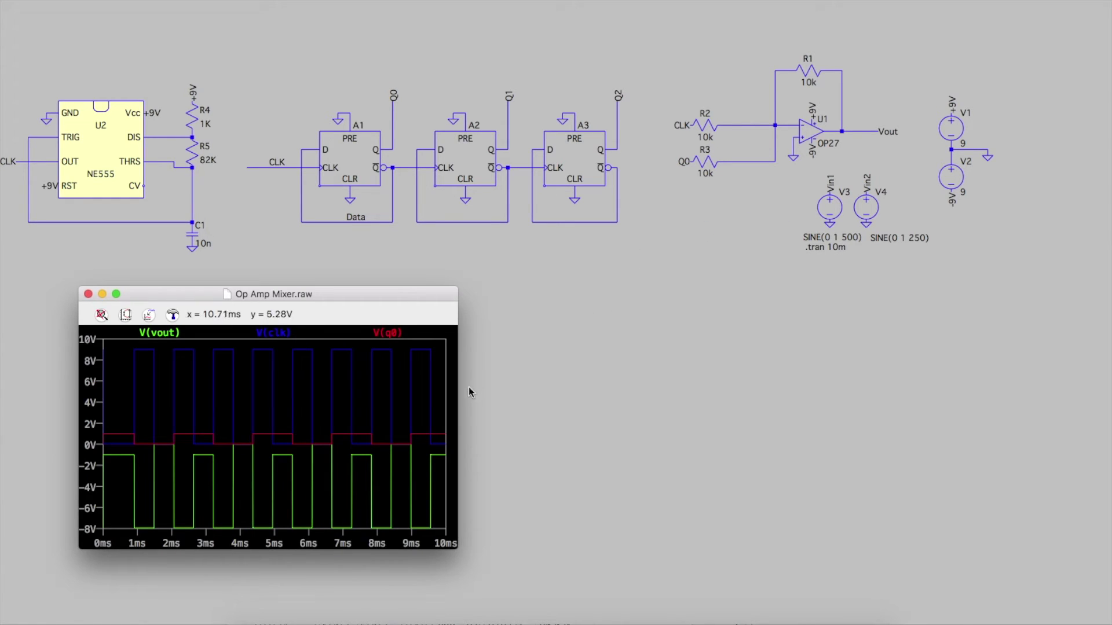
drag(459, 388, 860, 417)
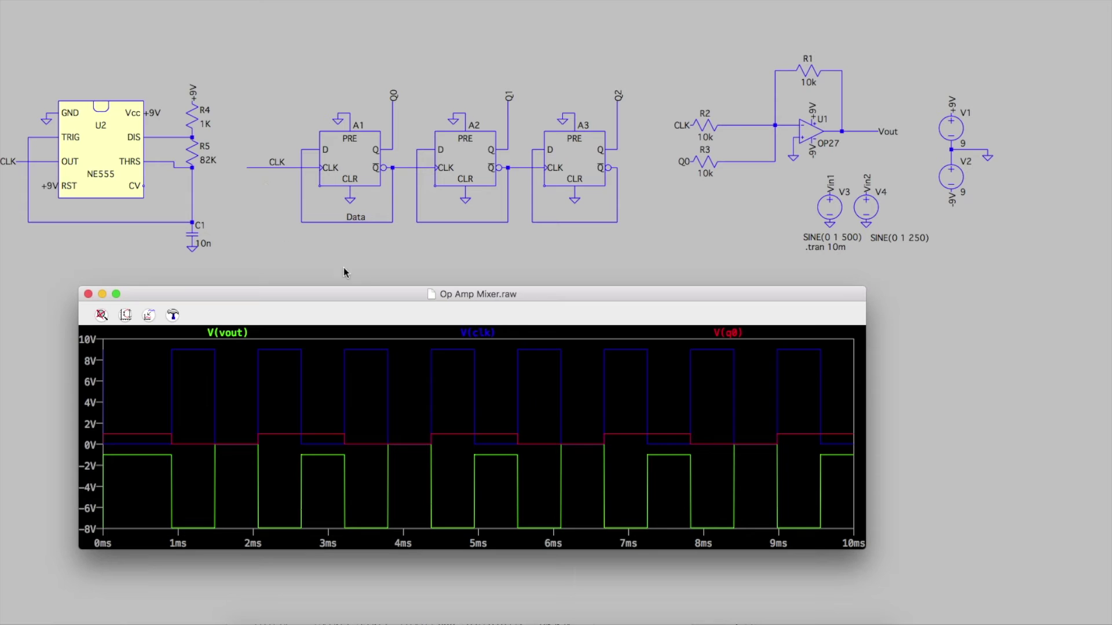
drag(368, 278, 369, 253)
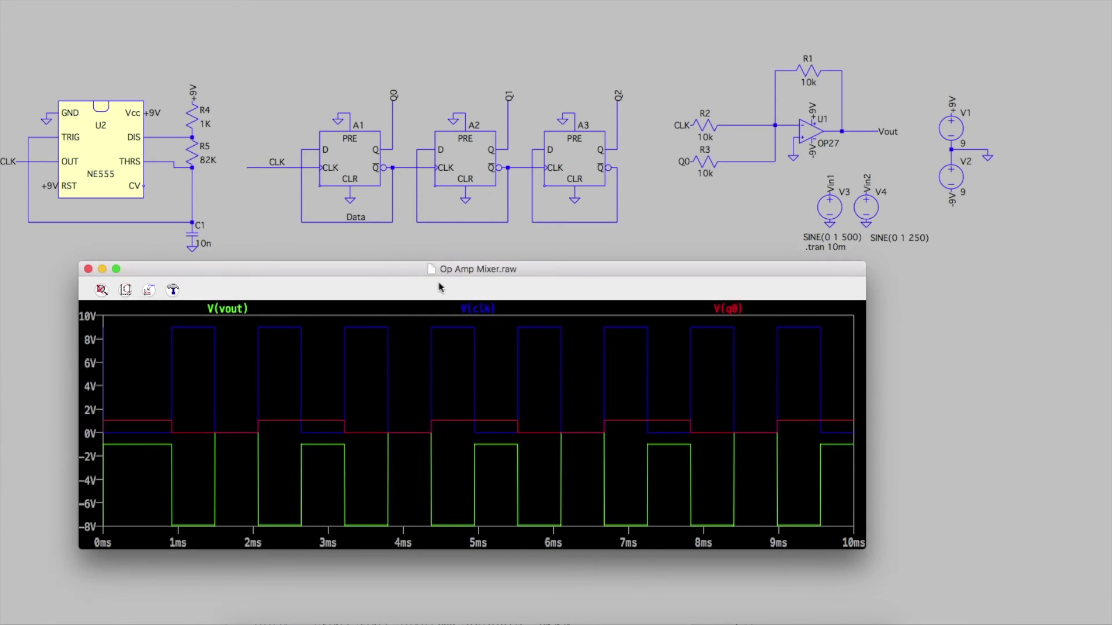
- Recolour the V(clk) trace teal
right_click(484, 308)
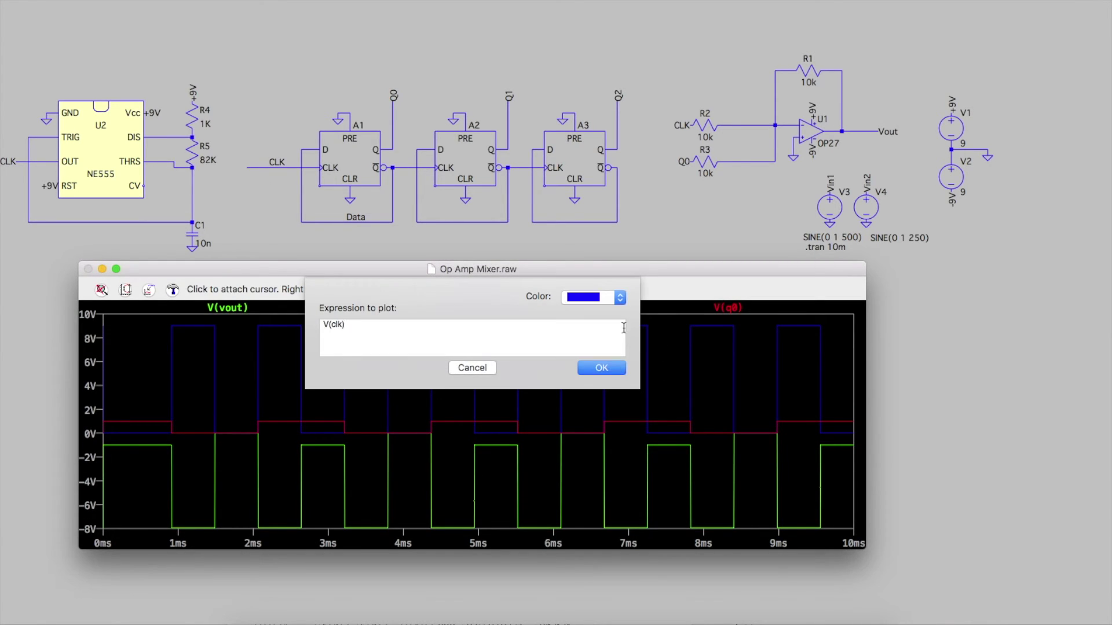
click(611, 298)
click(597, 318)
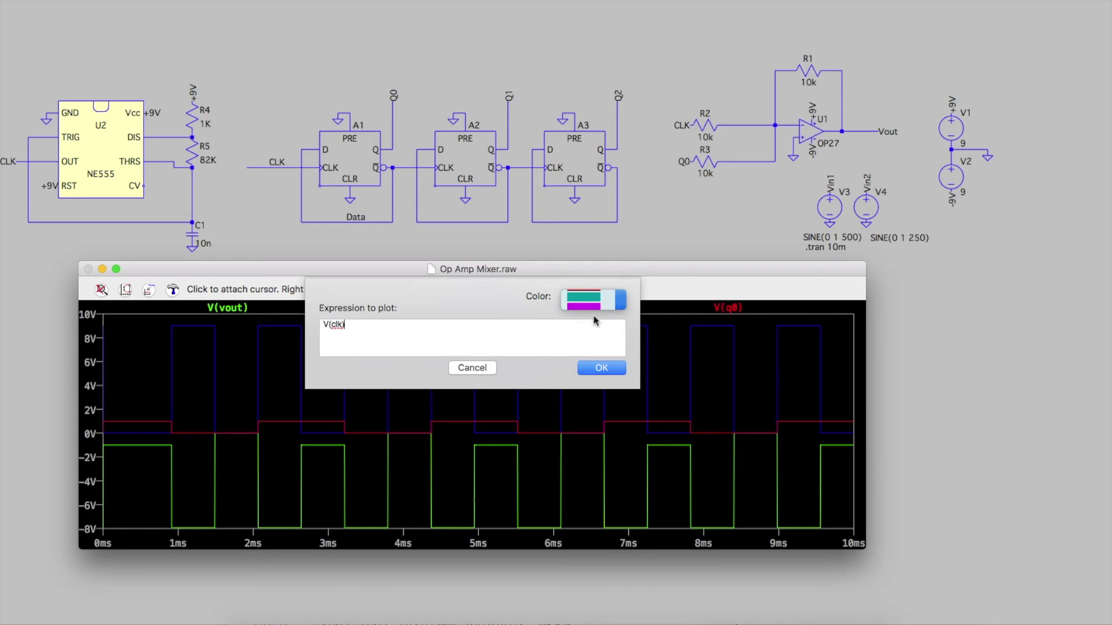
click(602, 369)
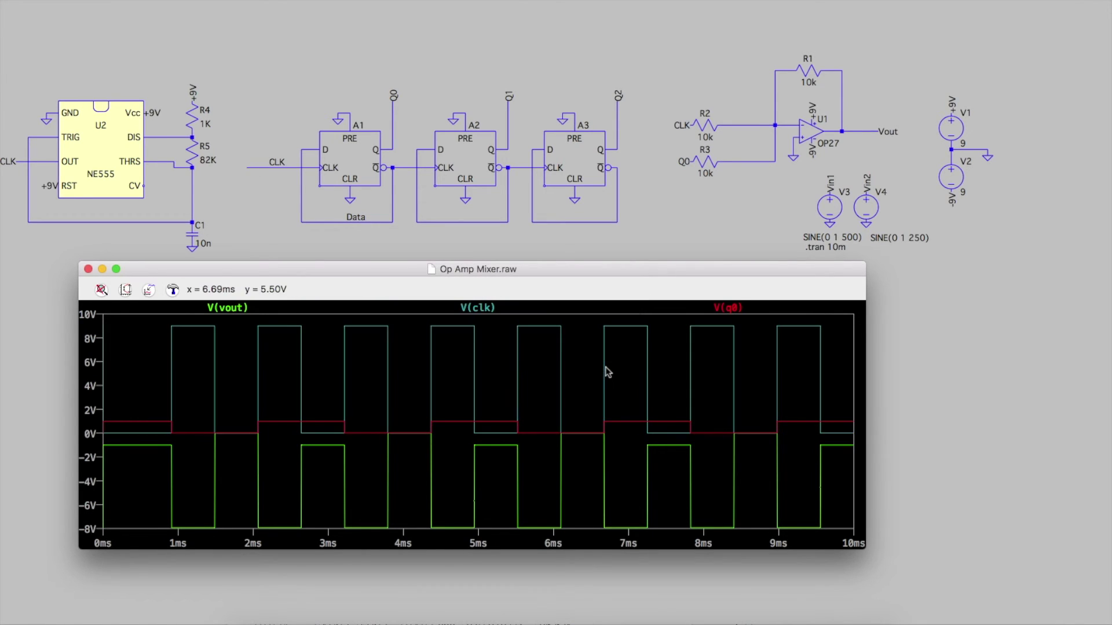